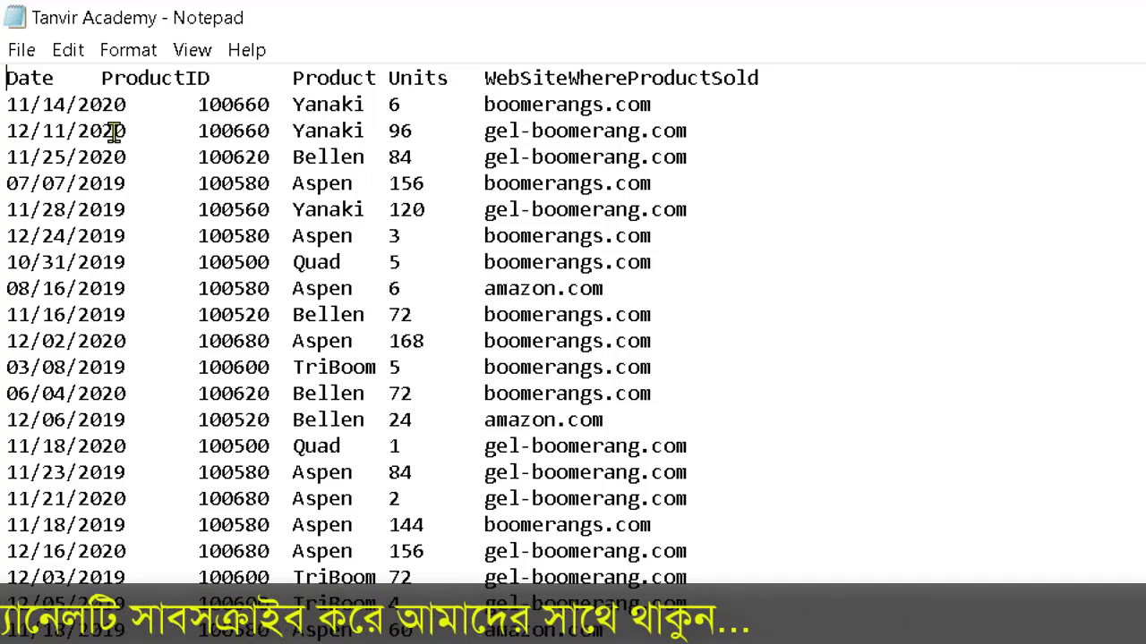
Highlight the header line and data rows in Notepad to reveal the tab separators.
left_click_drag(6, 78, 828, 81)
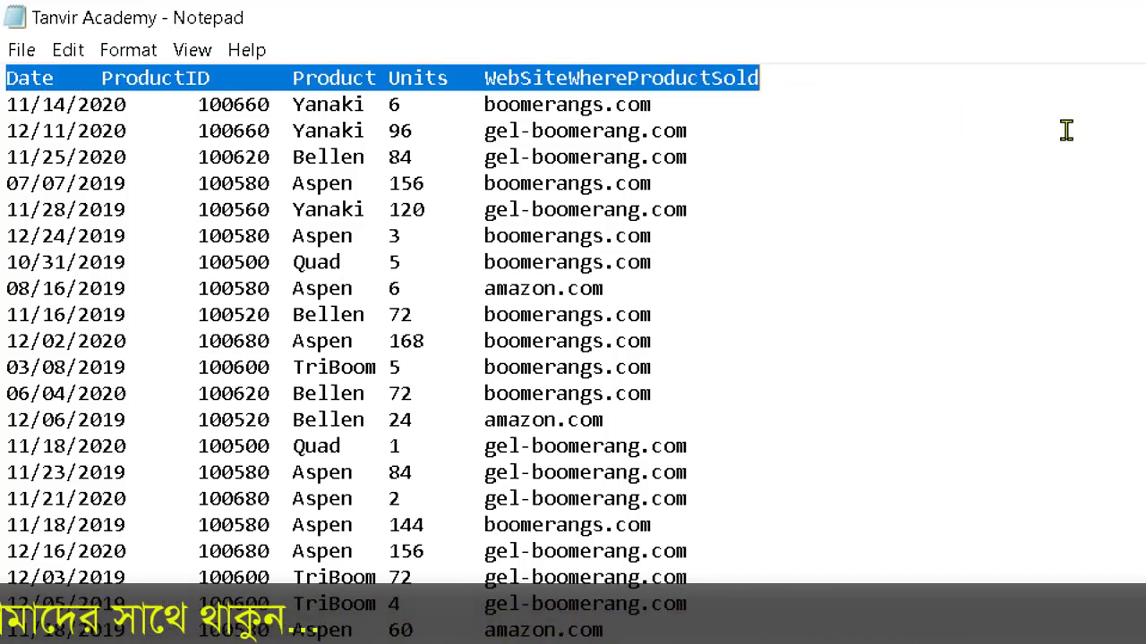
left_click(76, 77)
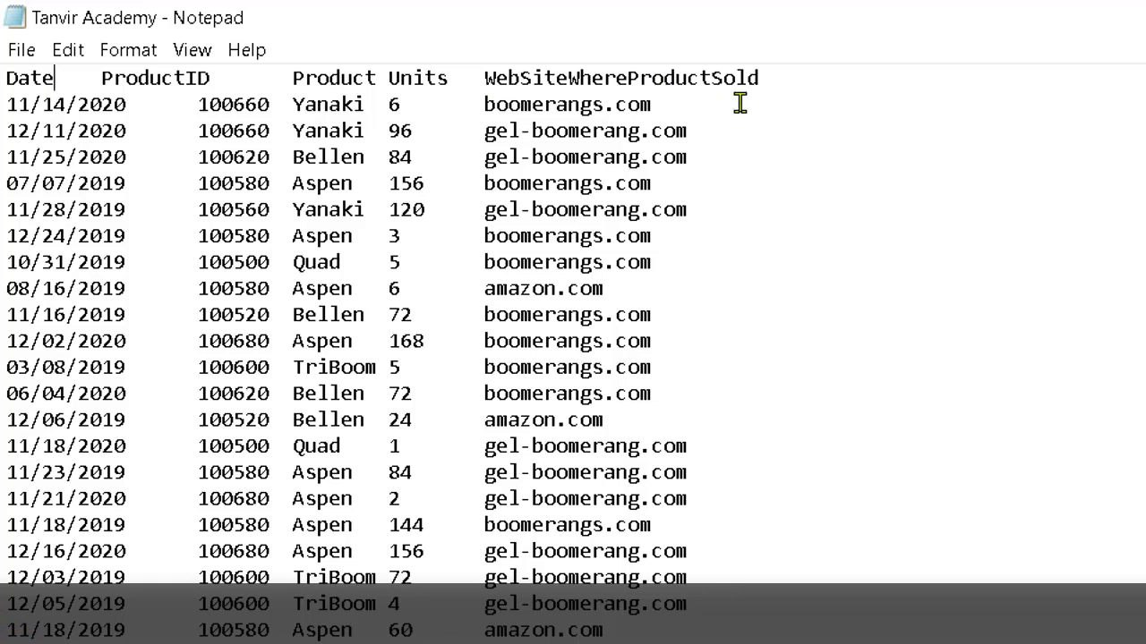
left_click_drag(5, 77, 759, 77)
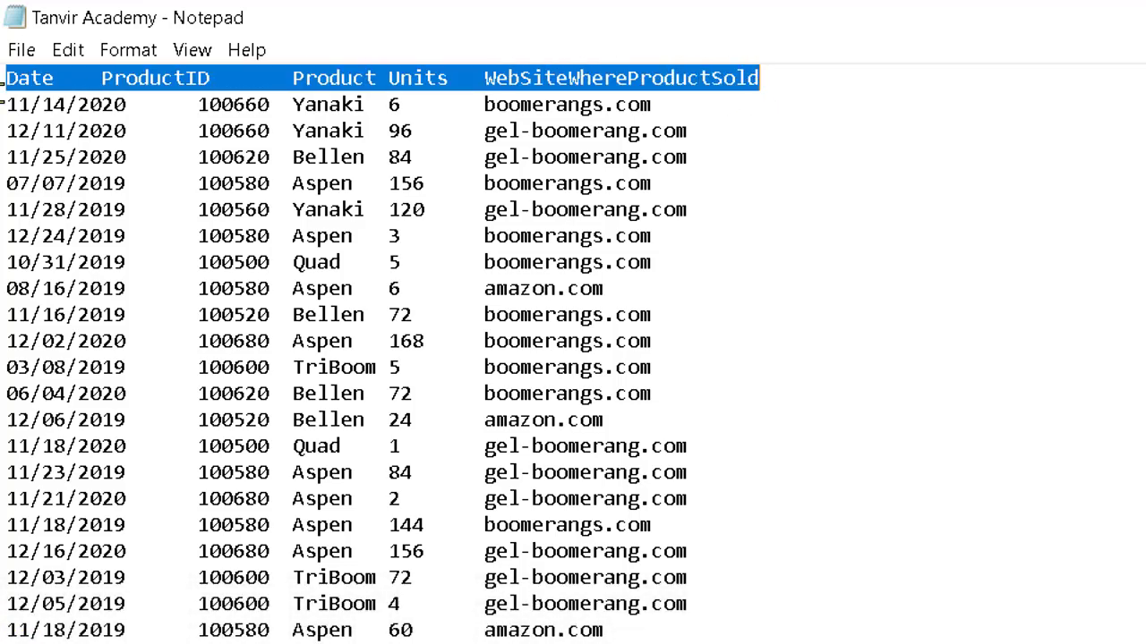
left_click_drag(6, 92, 627, 643)
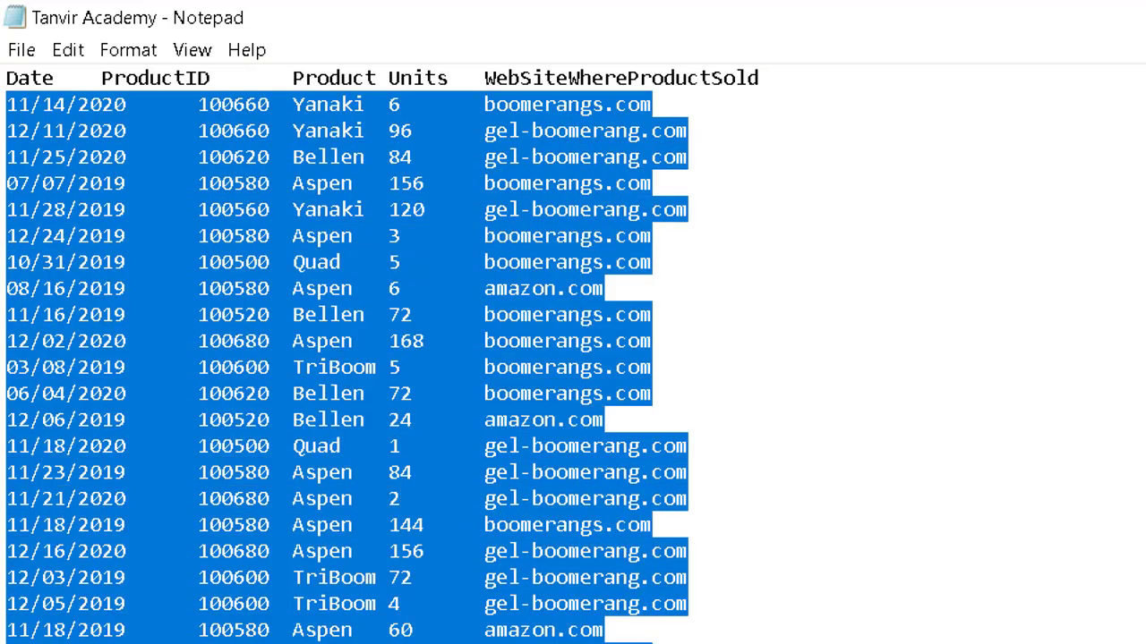
left_click(1029, 573)
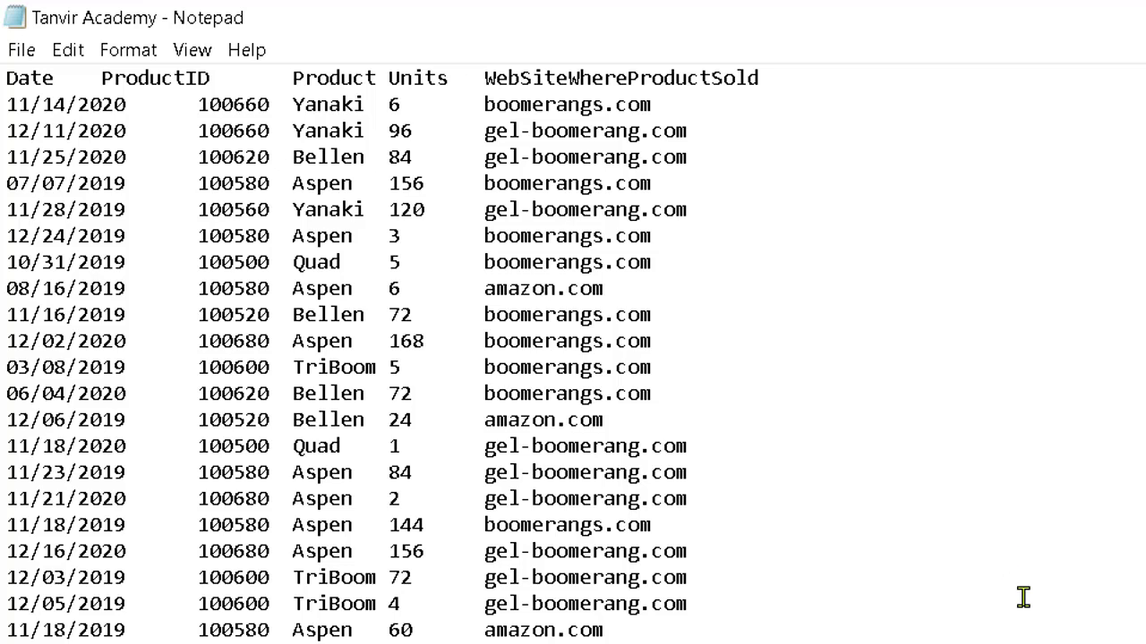
left_click_drag(4, 75, 241, 306)
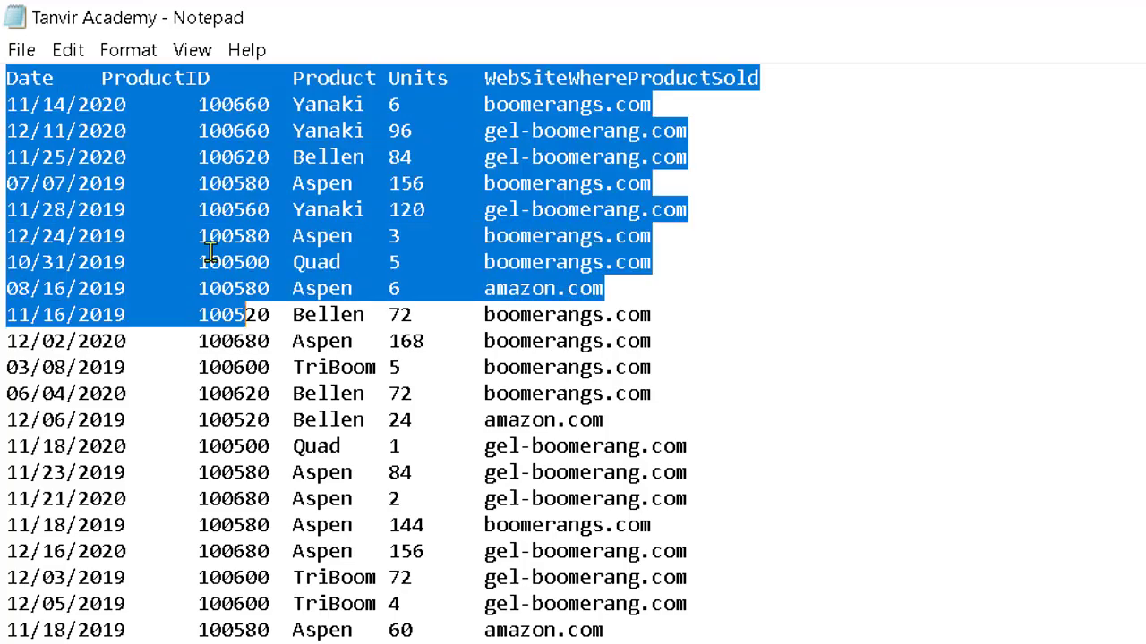
left_click_drag(127, 130, 165, 640)
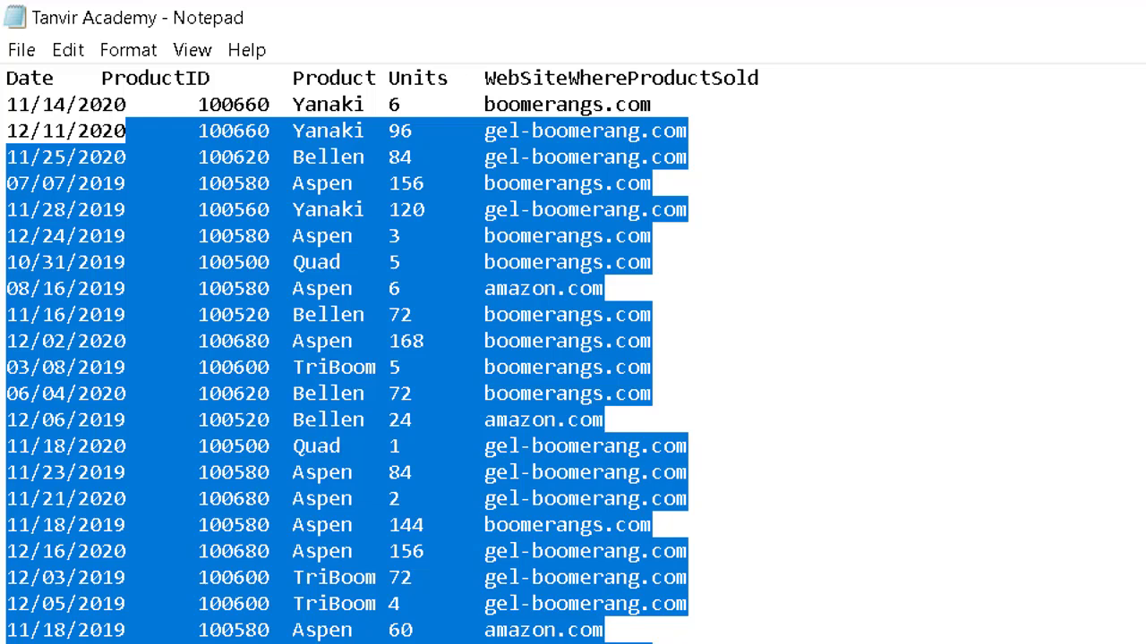
key("Left")
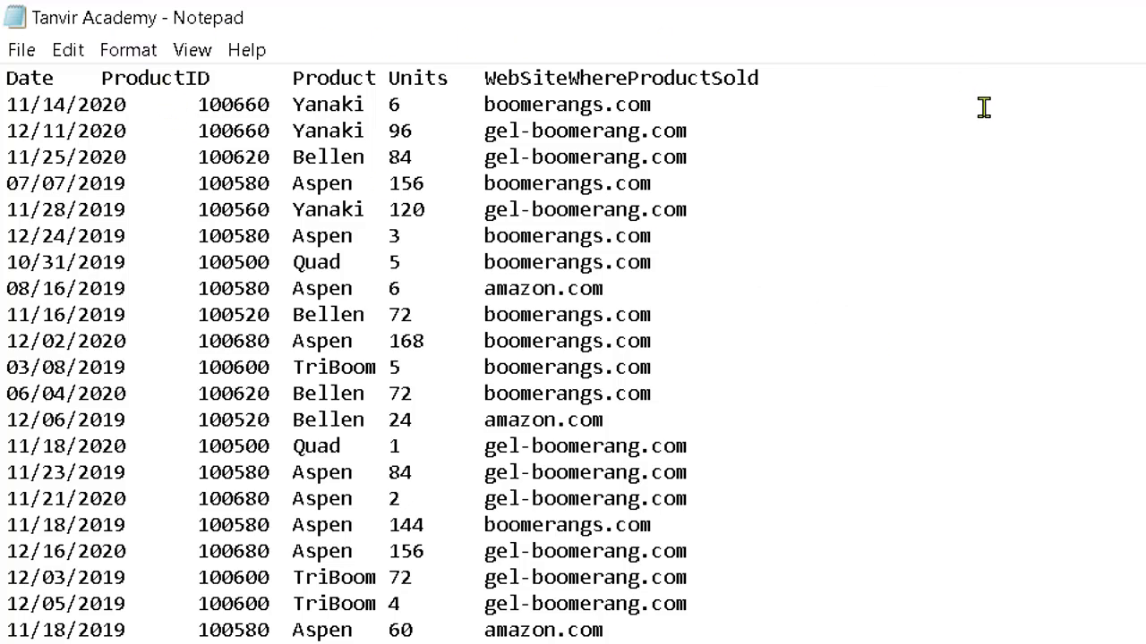
Save the sales data file and move its desktop icon back beside This PC.
left_click(18, 55)
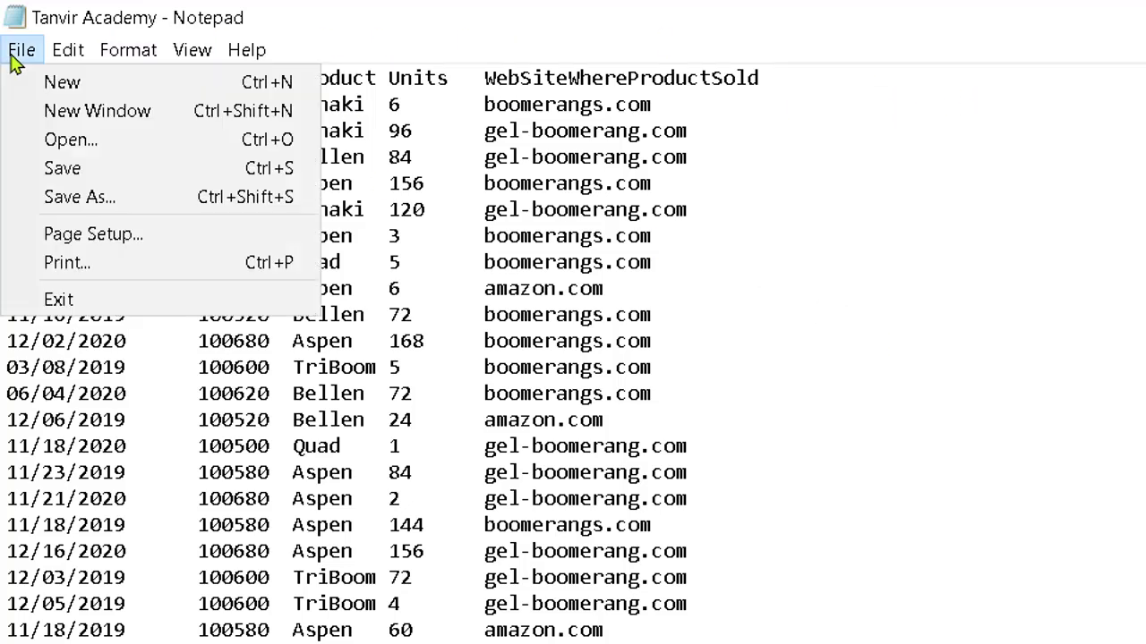
left_click(77, 179)
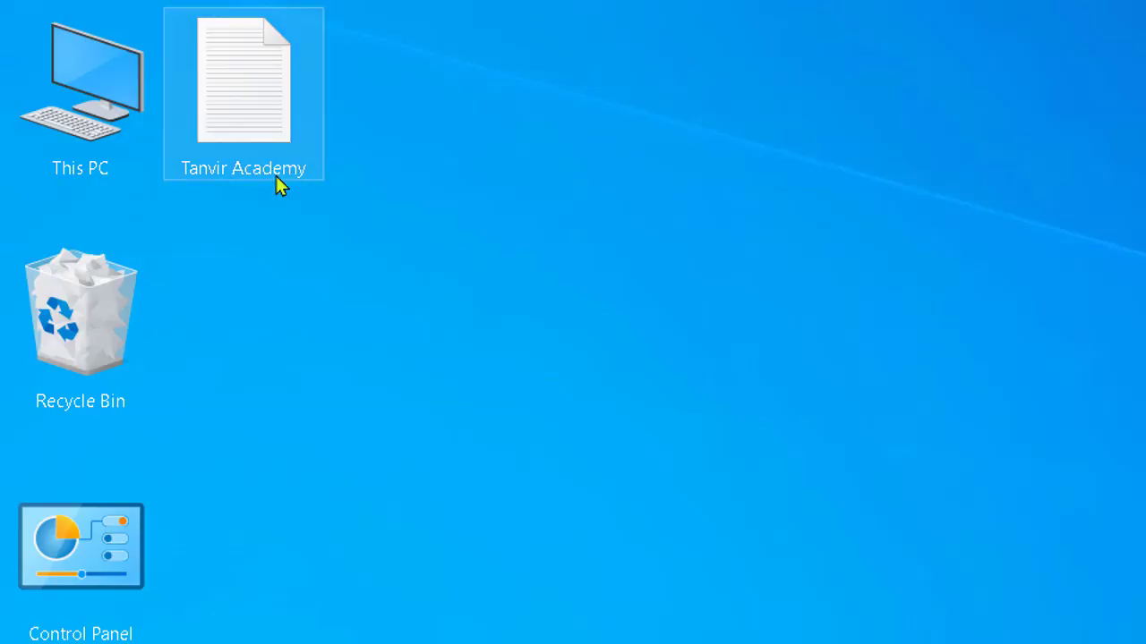
left_click_drag(256, 134, 340, 396)
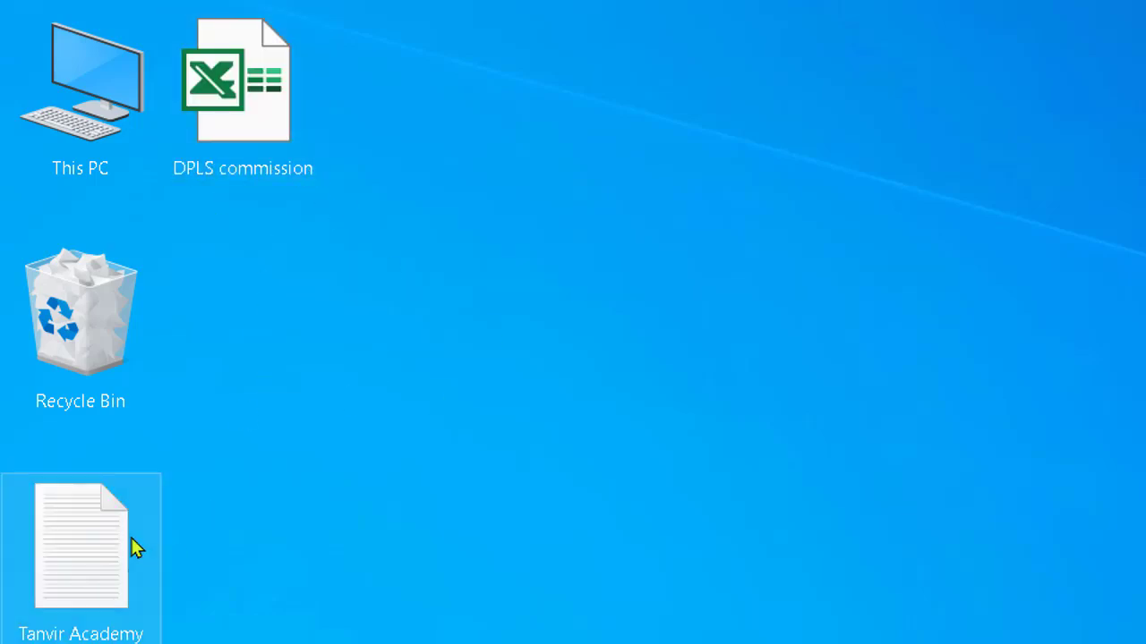
left_click_drag(131, 548, 220, 170)
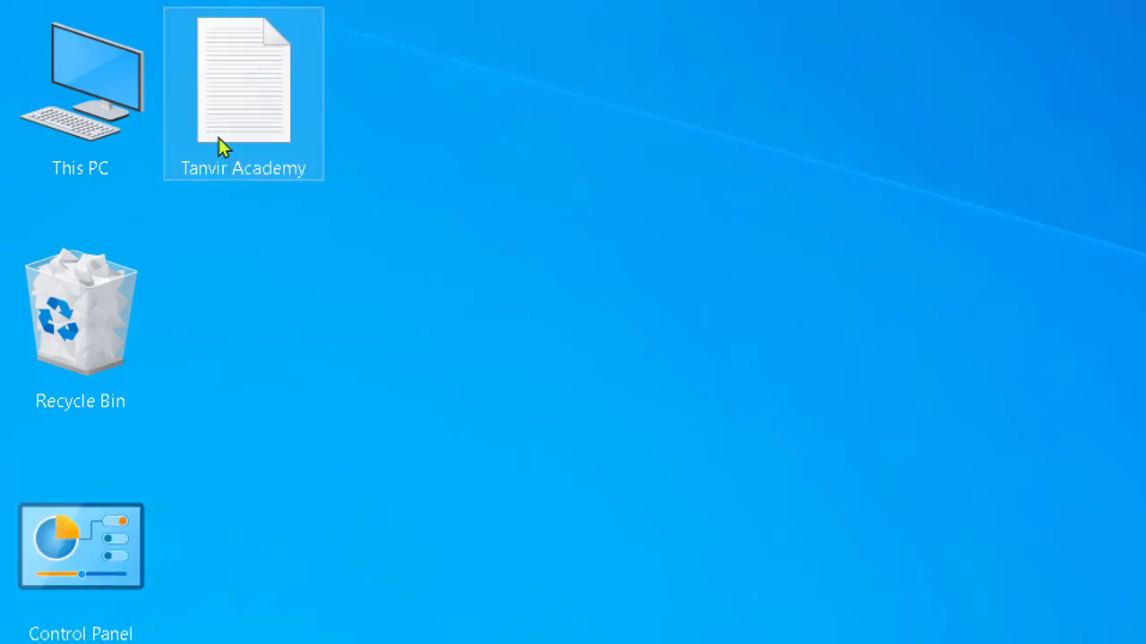
Reopen Tanvir Academy.txt and inspect its header and data rows.
double_click(222, 148)
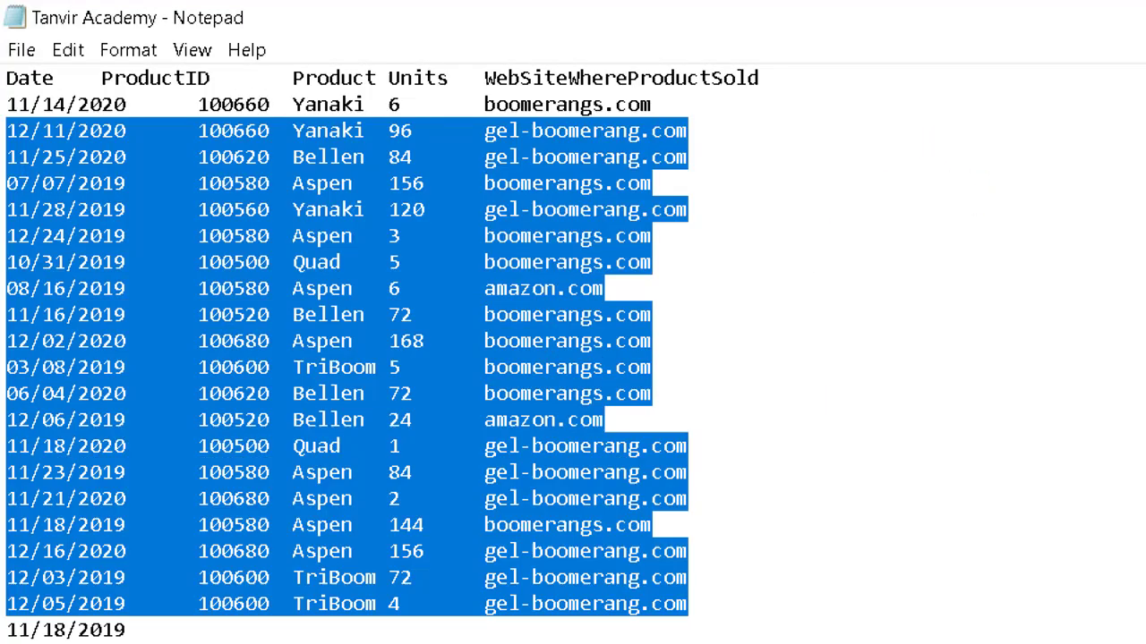
left_click_drag(849, 102, 849, 630)
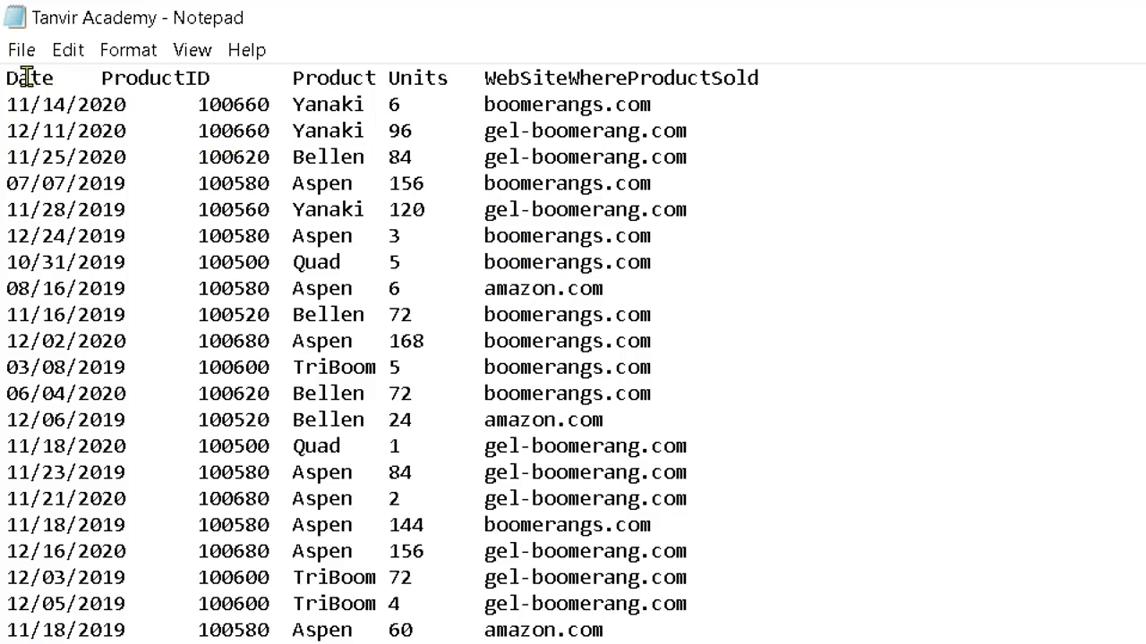
left_click_drag(14, 76, 53, 235)
left_click(56, 235)
left_click(569, 78)
key("Down")
key("Down")
key("End")
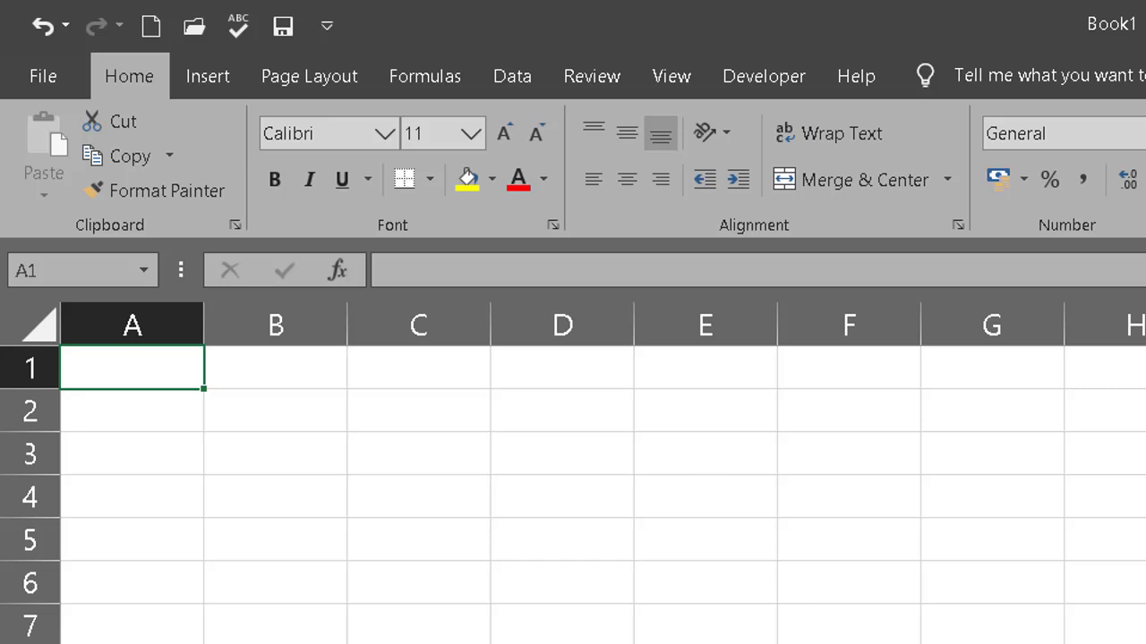
Go to cell A1 of Book1 and list the Data tab's New Query sources.
left_click(560, 447)
key("ctrl+Home")
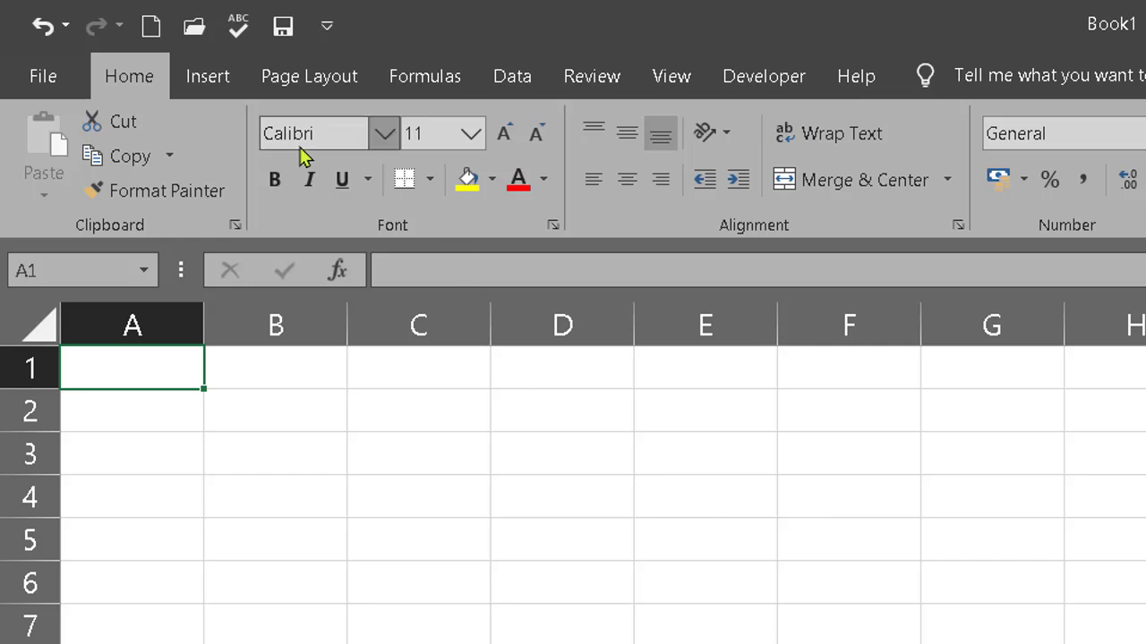
left_click(524, 88)
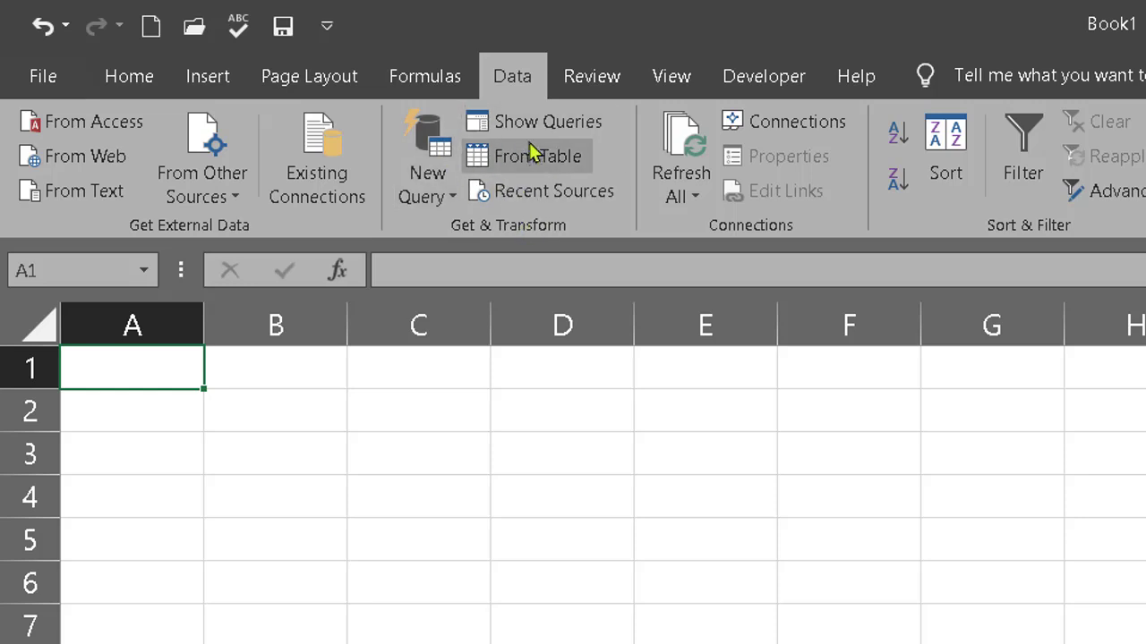
left_click(455, 204)
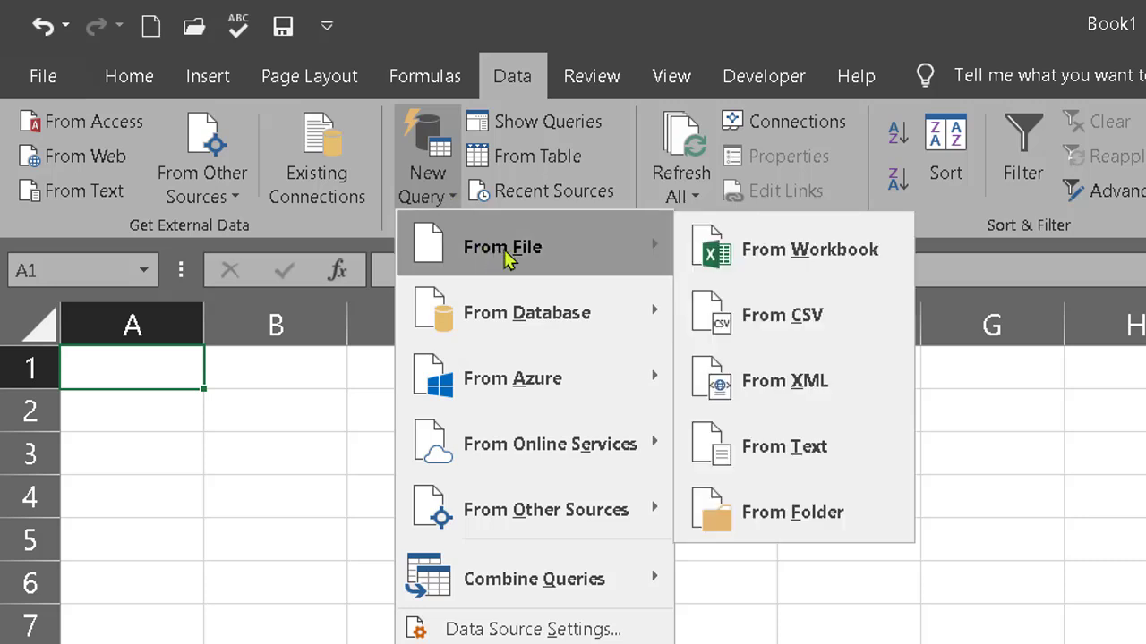
mouse_move(502, 247)
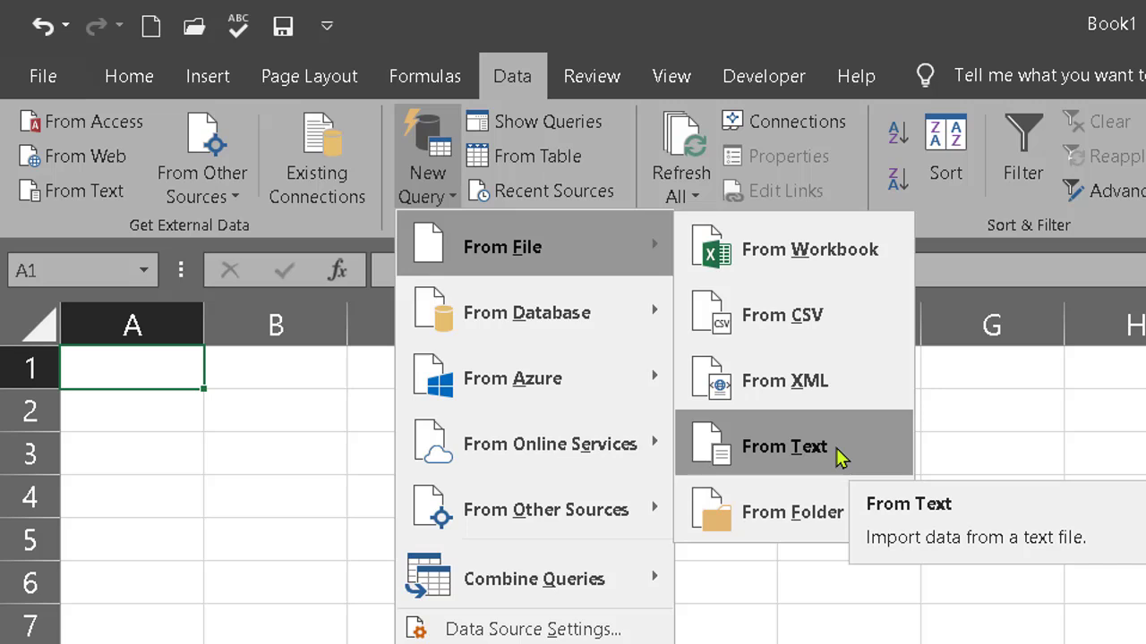
Import from text by picking Tanvir Academy.txt in the Desktop folder.
left_click(838, 453)
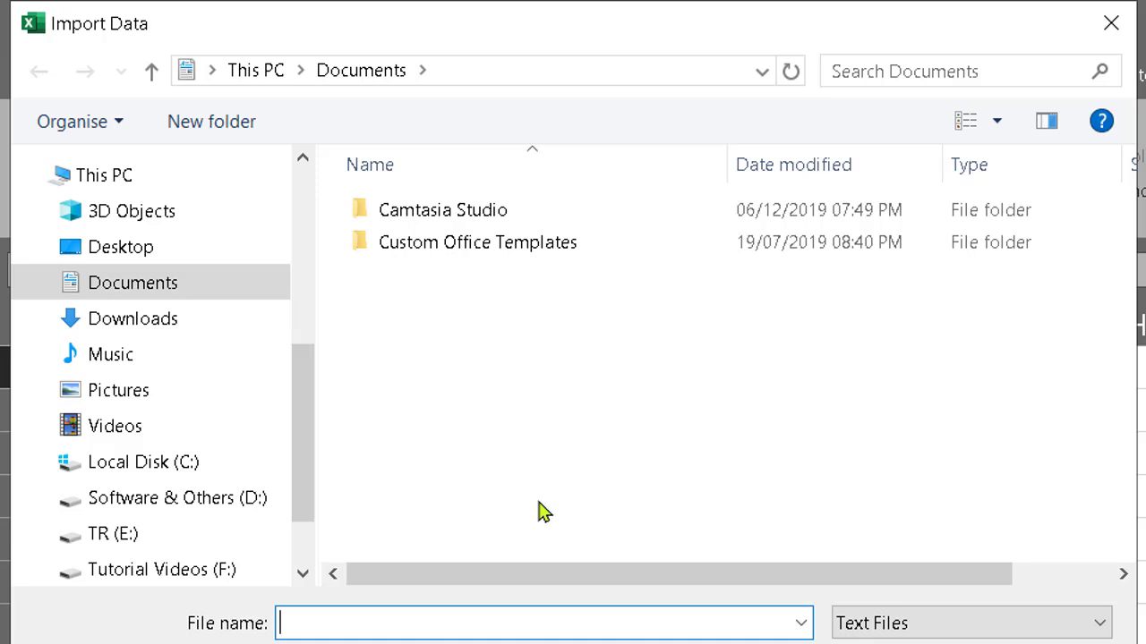
left_click(94, 244)
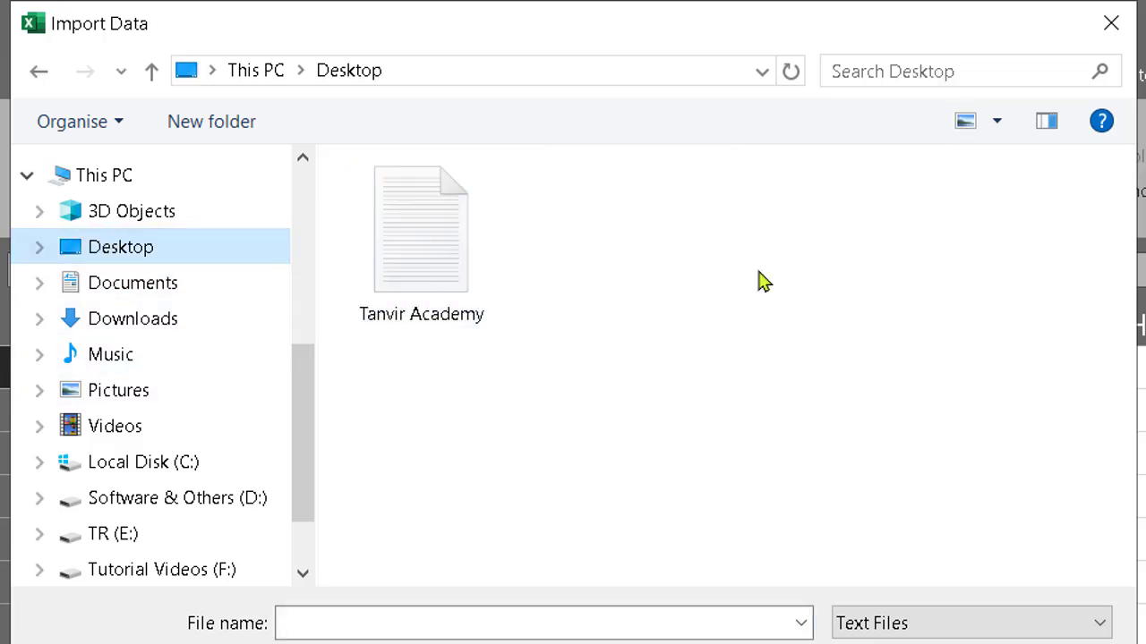
double_click(451, 304)
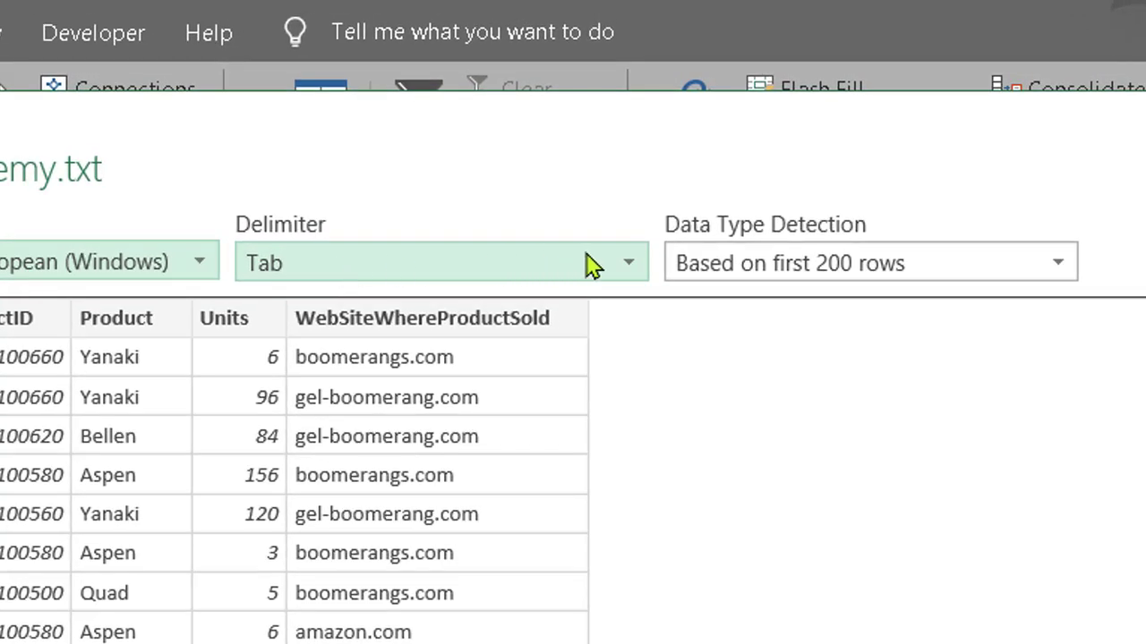
Keep Tab as the delimiter after checking the tab gaps between preview columns.
left_click(628, 265)
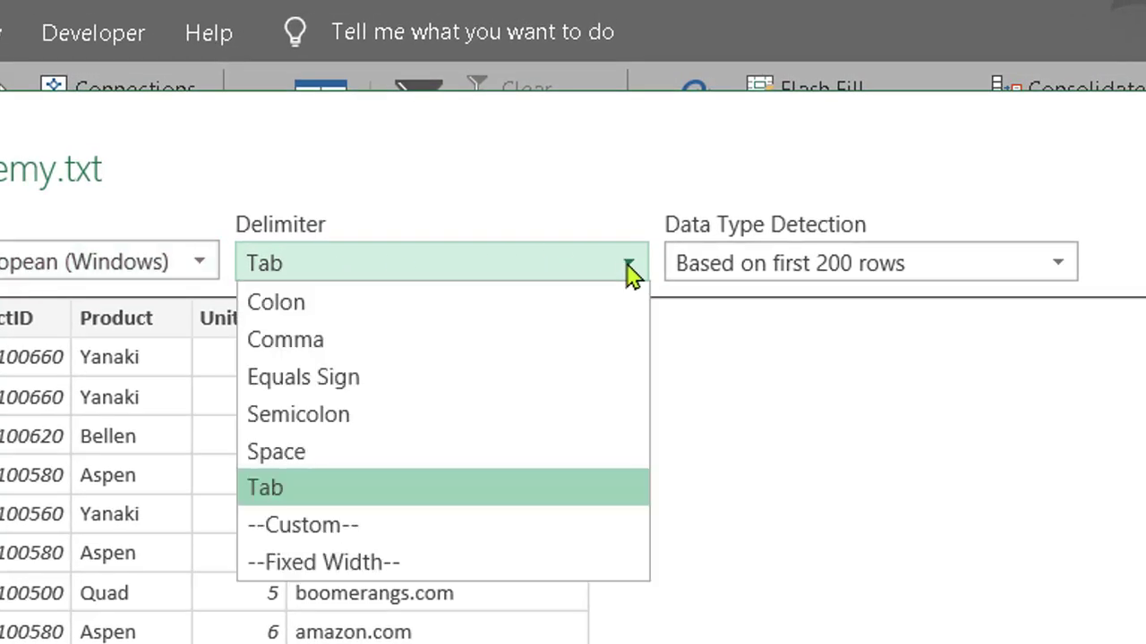
left_click(479, 495)
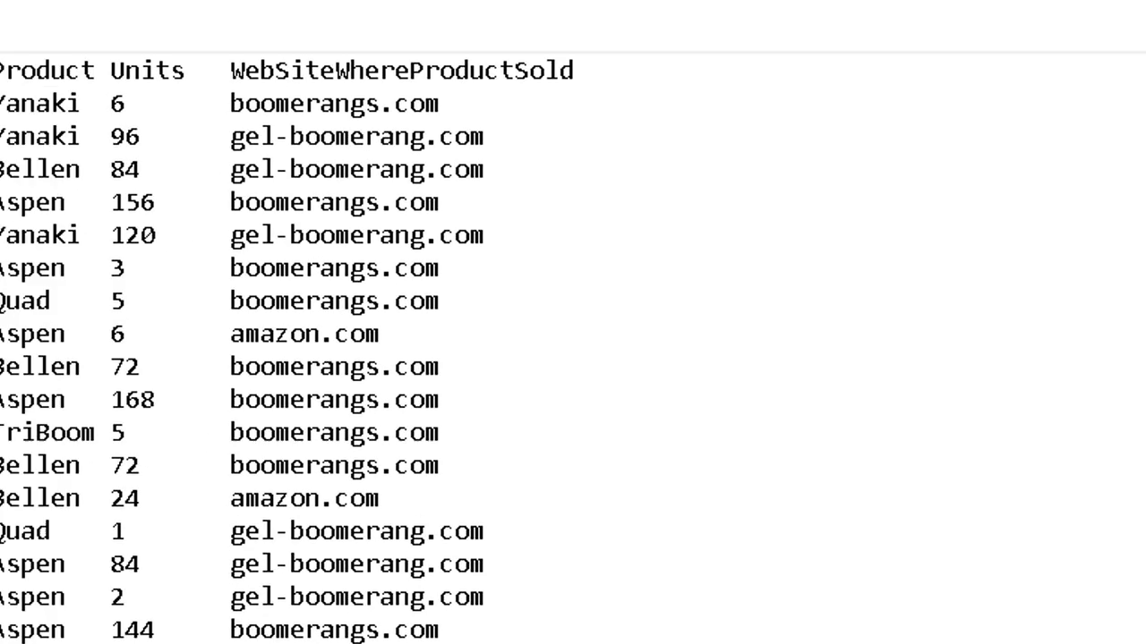
mouse_move(182, 147)
left_mouse_down()
mouse_move(219, 142)
mouse_move(219, 168)
left_mouse_up()
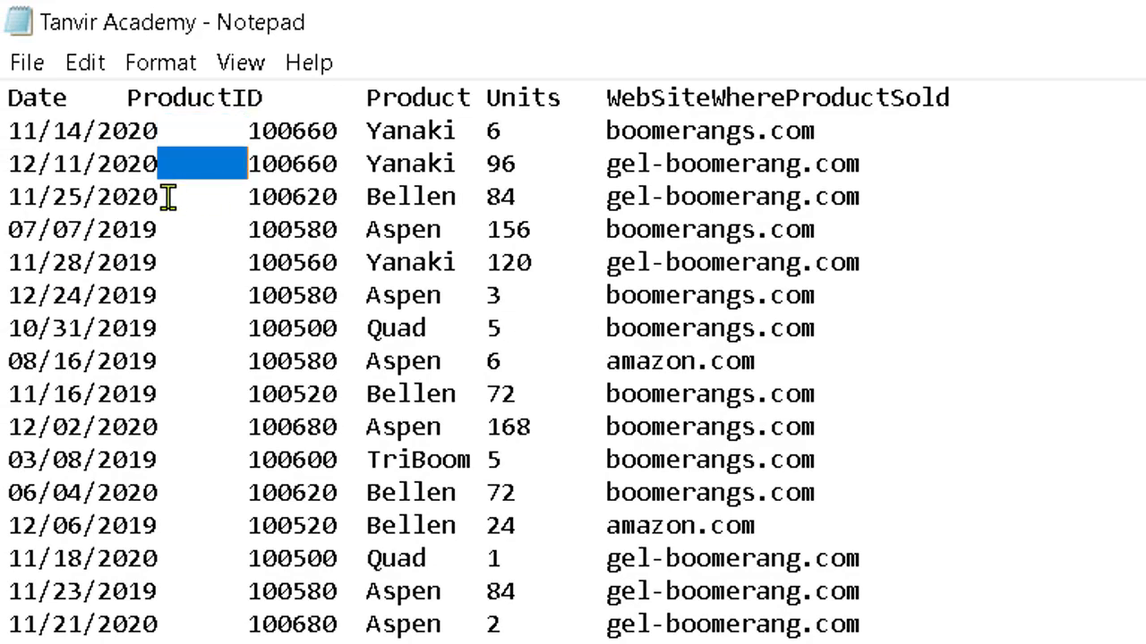
left_click_drag(167, 195, 219, 195)
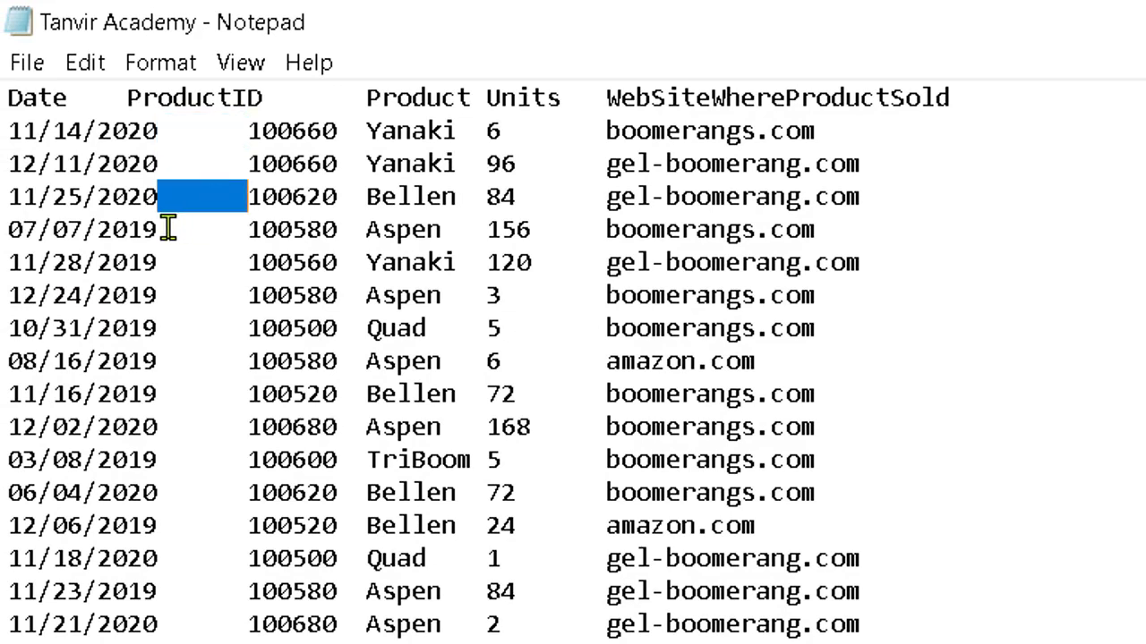
left_click_drag(166, 229, 241, 228)
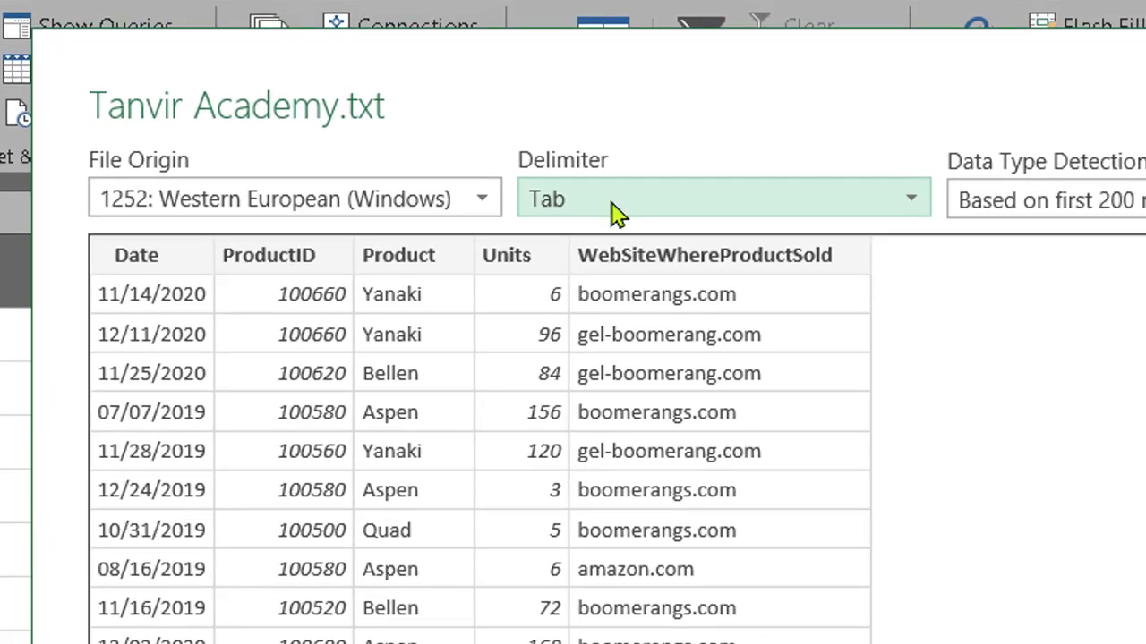
left_click(614, 210)
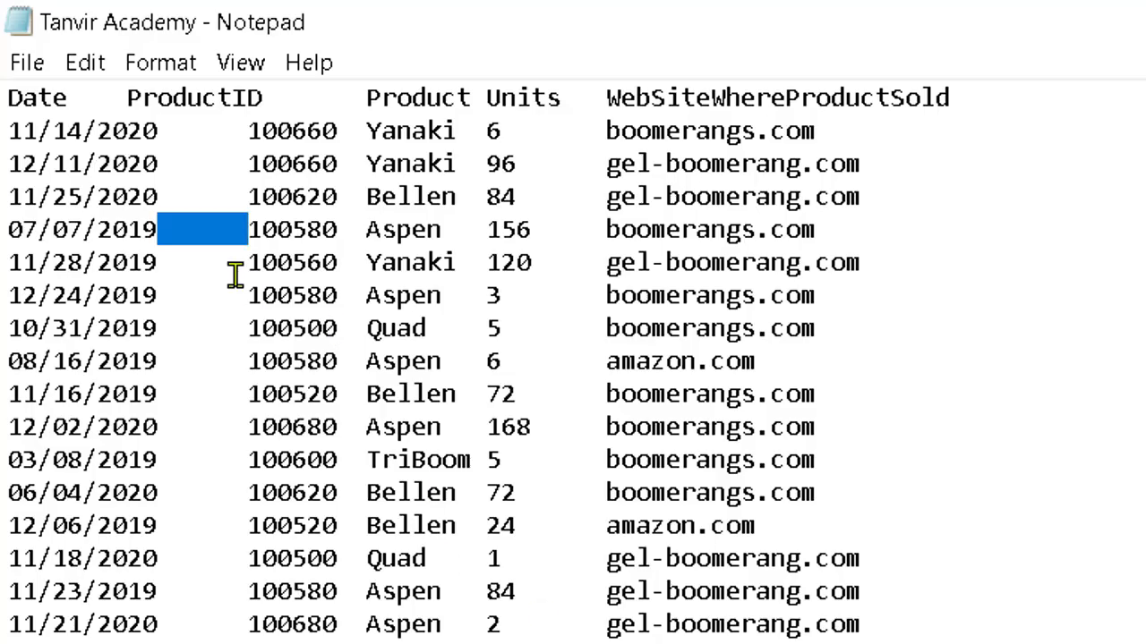
left_click_drag(170, 164, 222, 166)
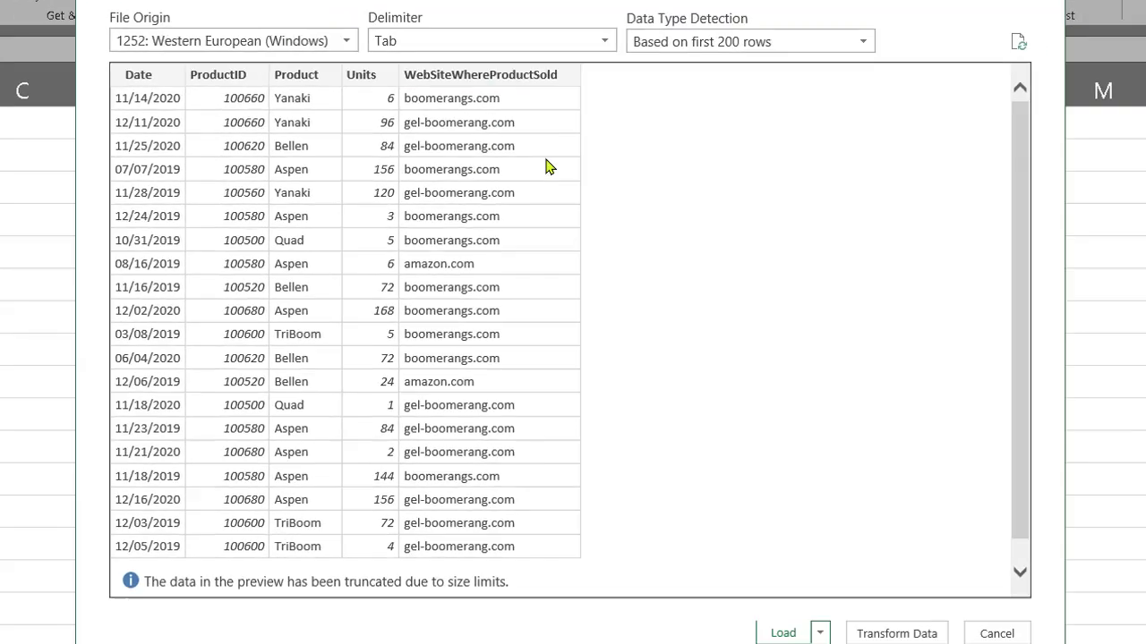
left_click(391, 43)
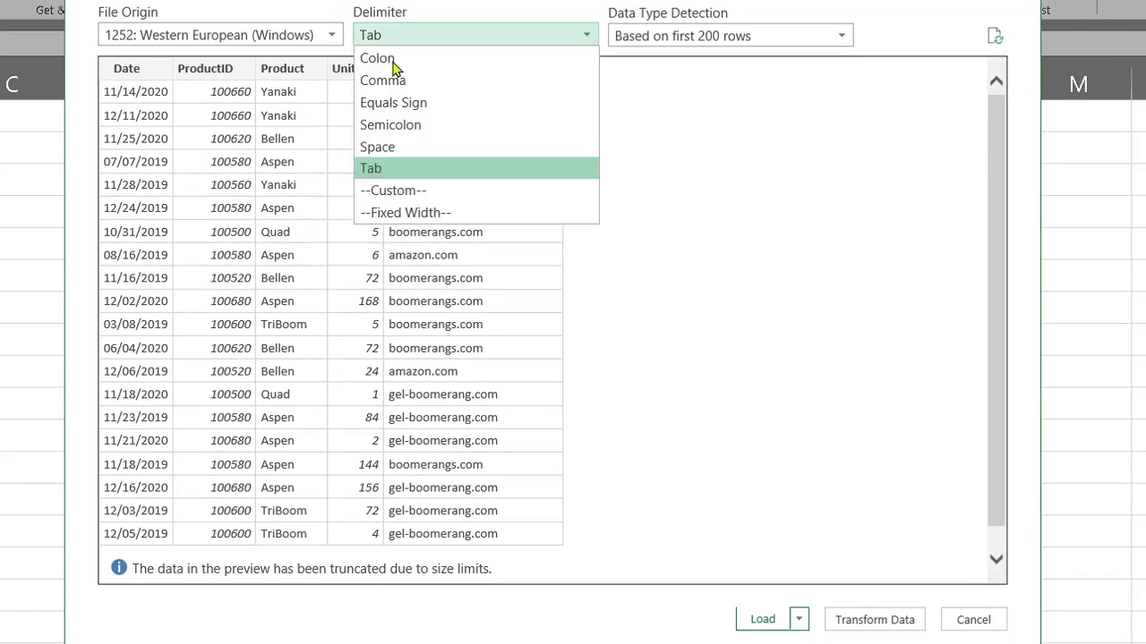
left_click(383, 172)
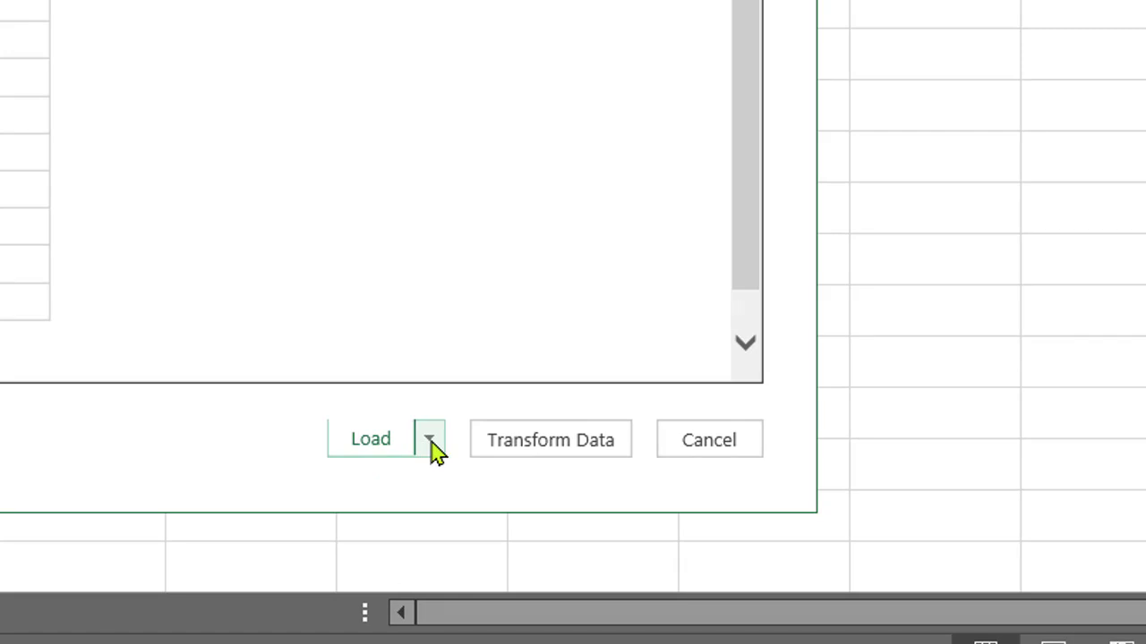
Load the query as a Table into the existing worksheet at $A$1.
left_click(429, 441)
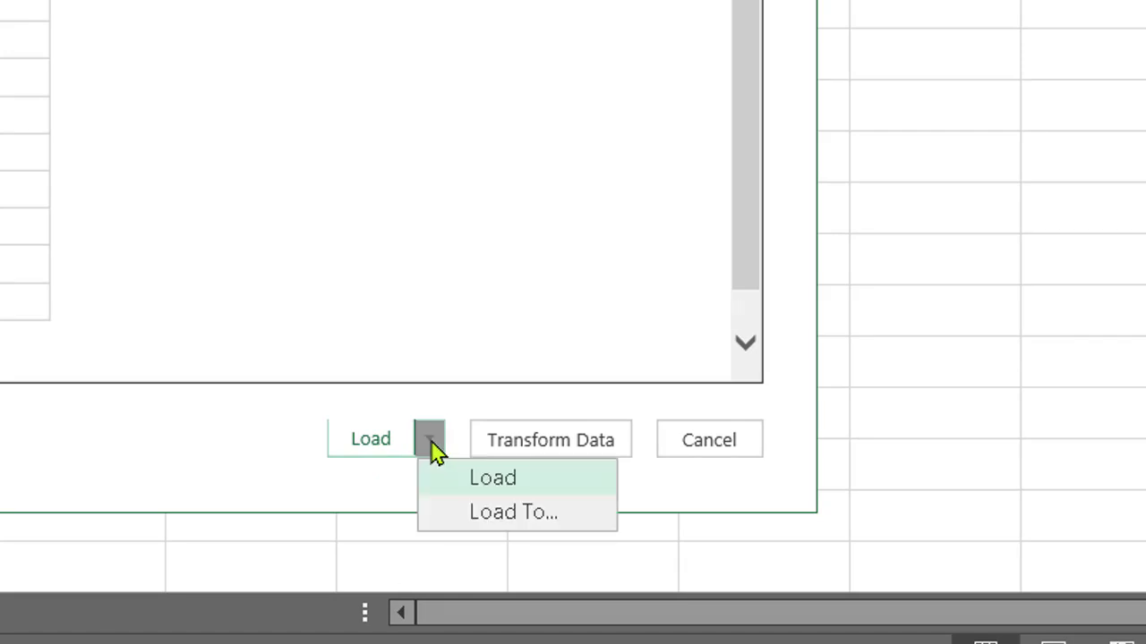
left_click(503, 513)
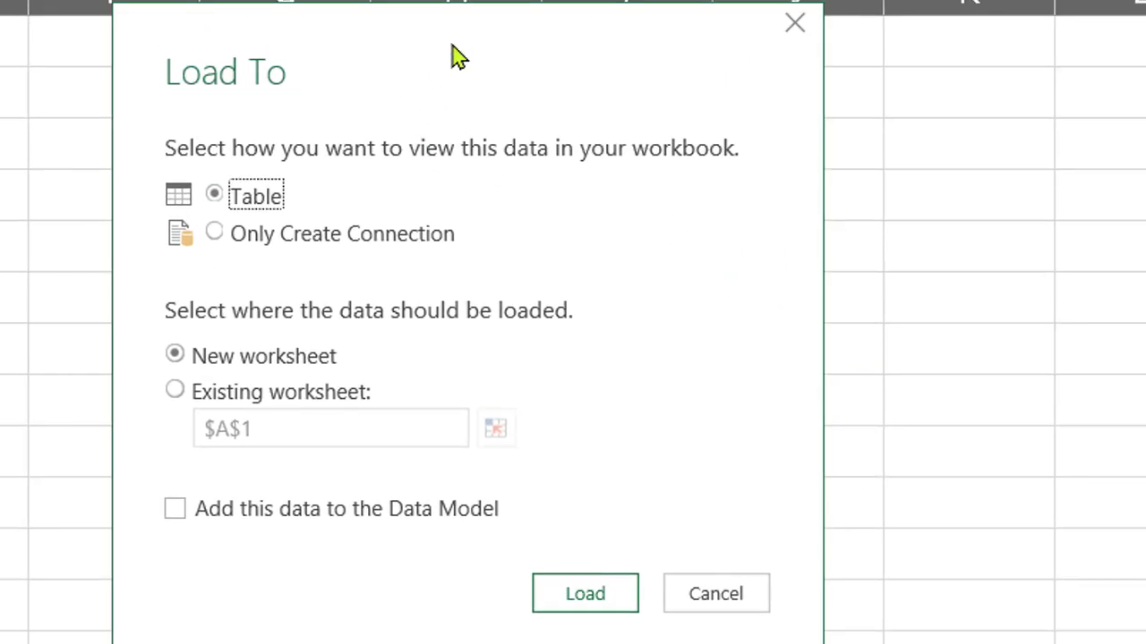
left_click_drag(456, 57, 175, 86)
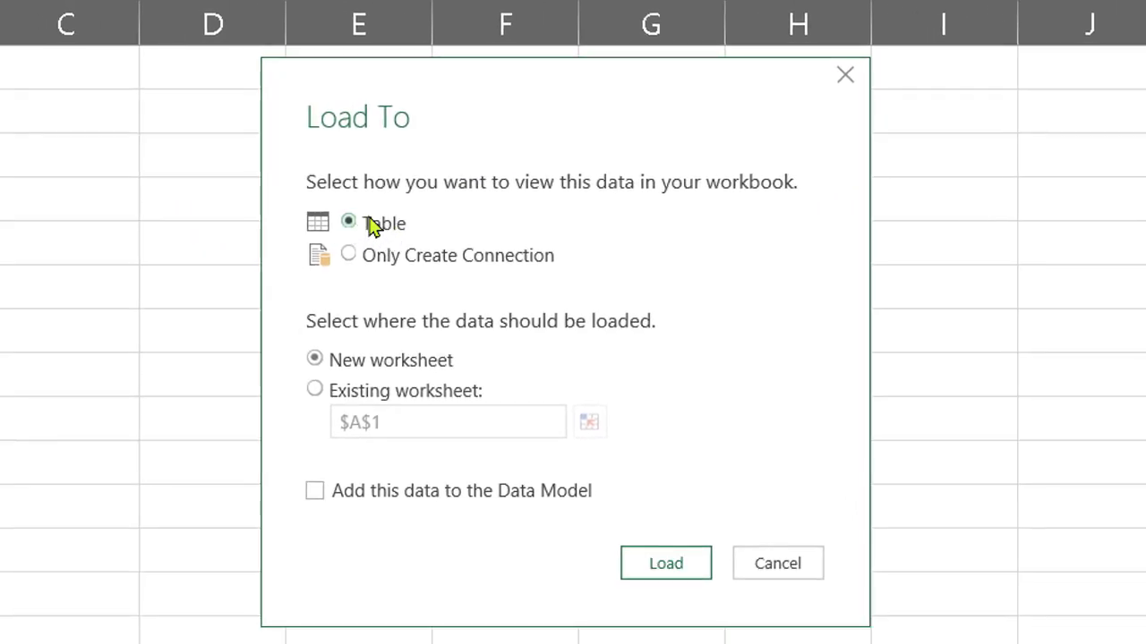
left_click(372, 227)
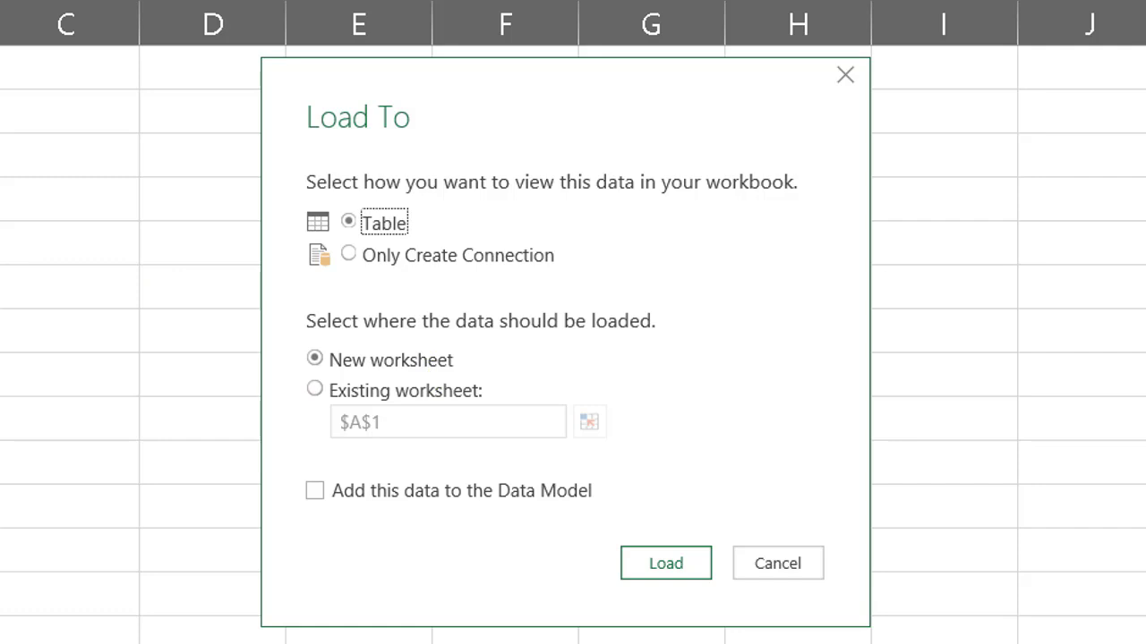
left_click(386, 394)
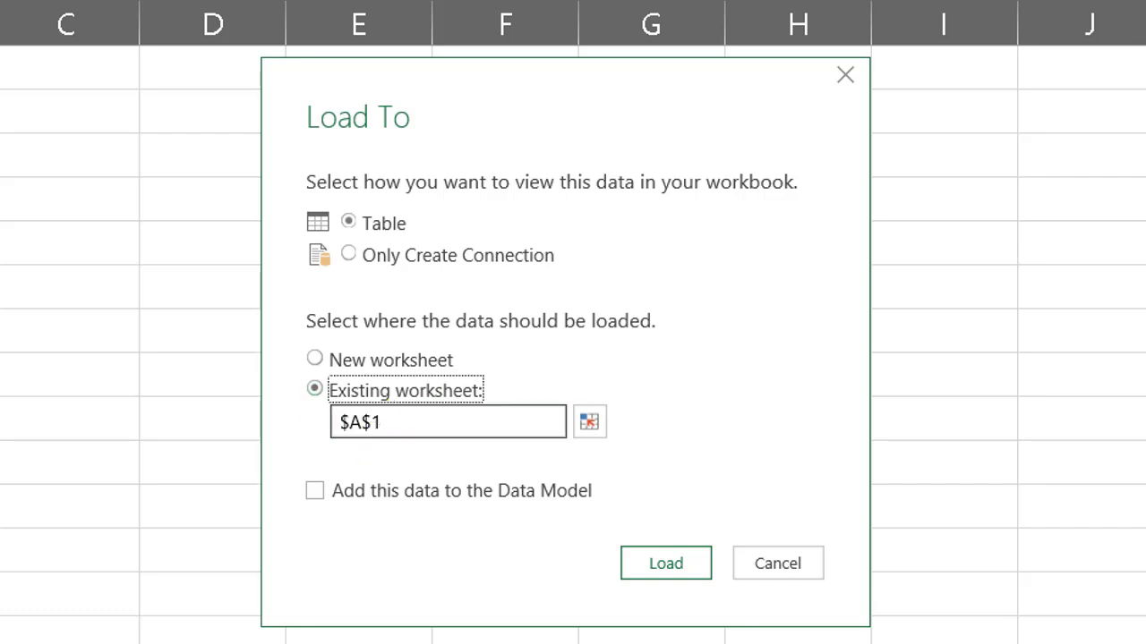
left_click(672, 569)
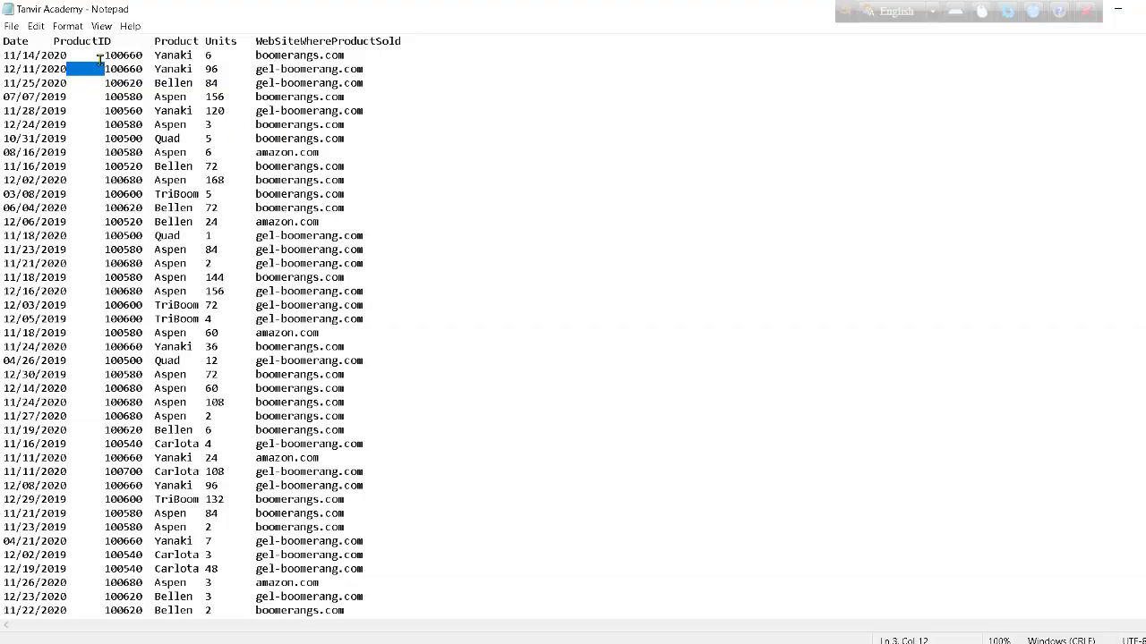
Back in Excel, check B2 and select the Tanvir Academy query's 122-row table.
left_click_drag(7, 49, 380, 519)
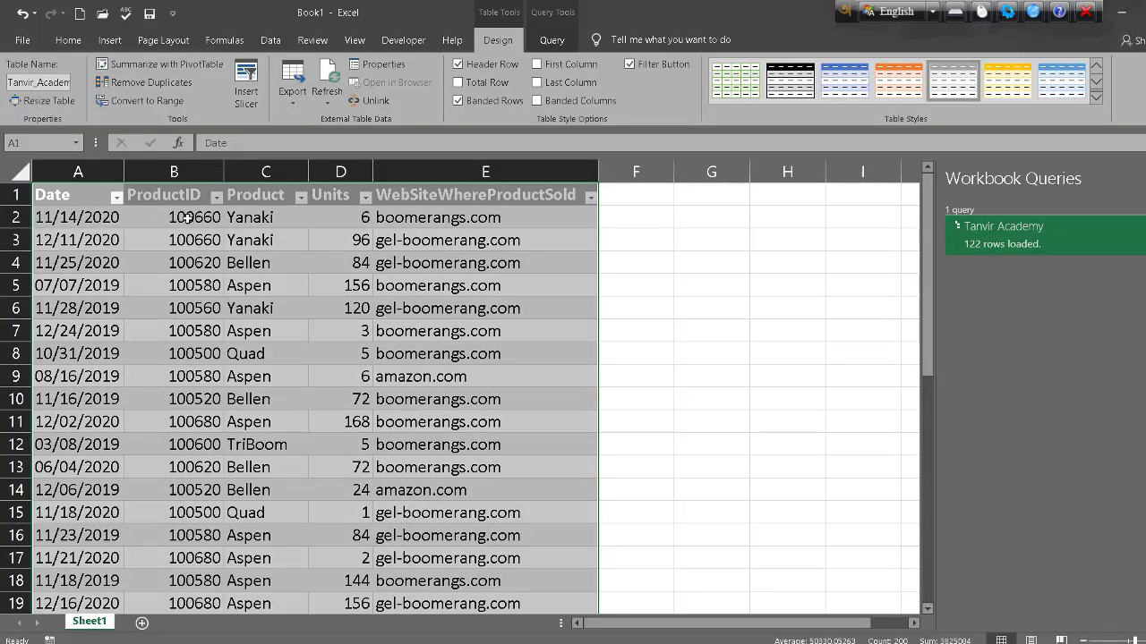
left_click(188, 219)
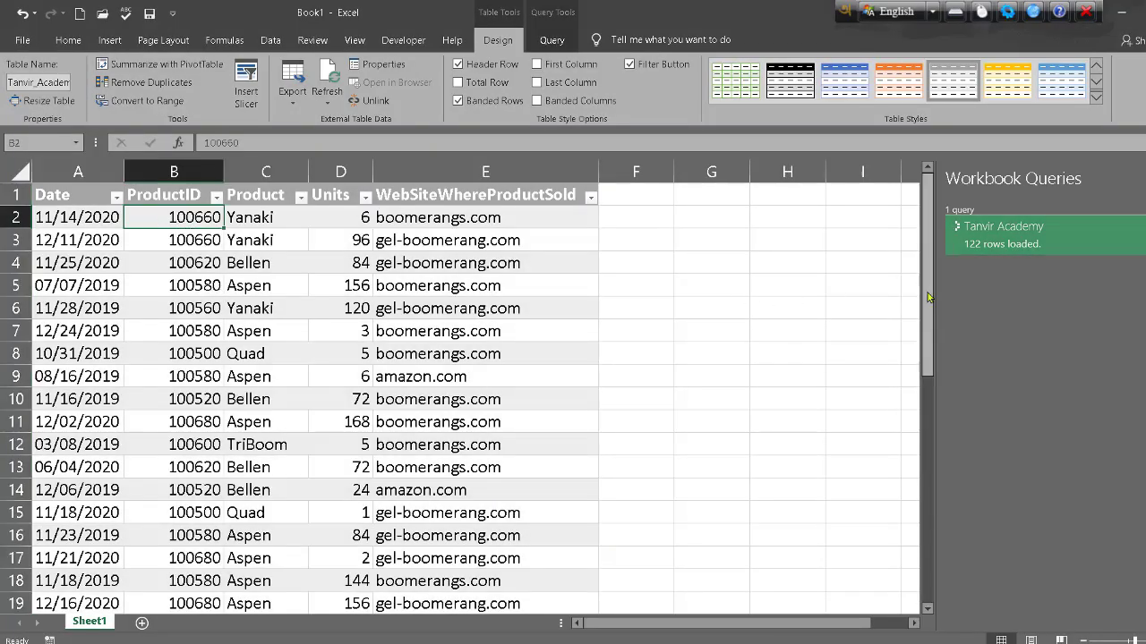
left_click(1035, 244)
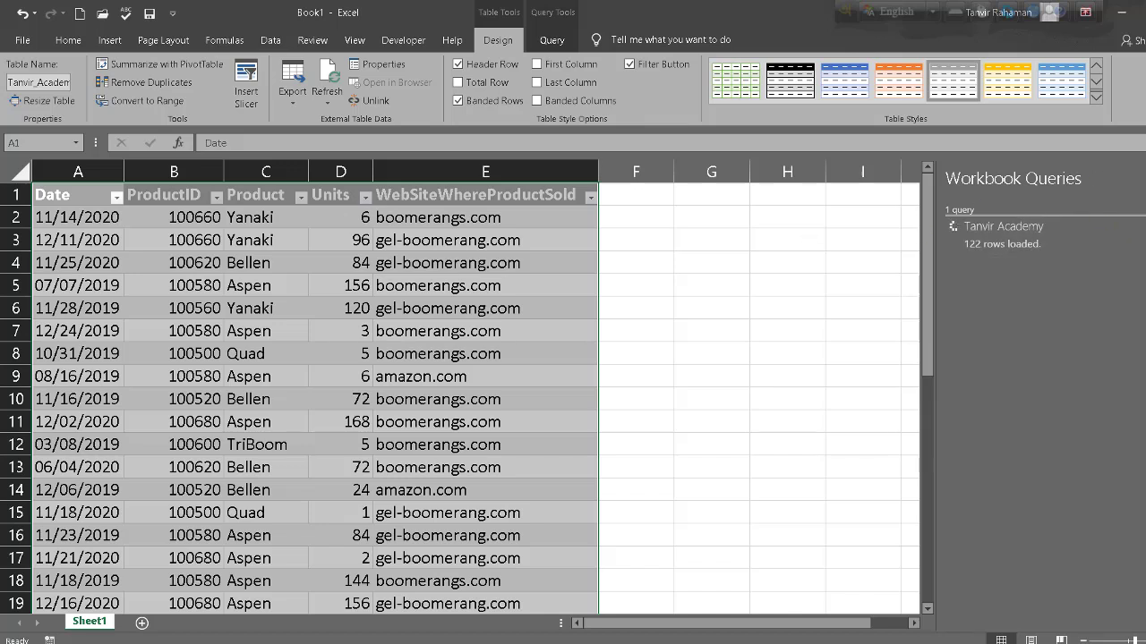
Close the Workbook Queries pane, check cells B2, B3 and D2, then refresh the table from B3.
left_click(1141, 179)
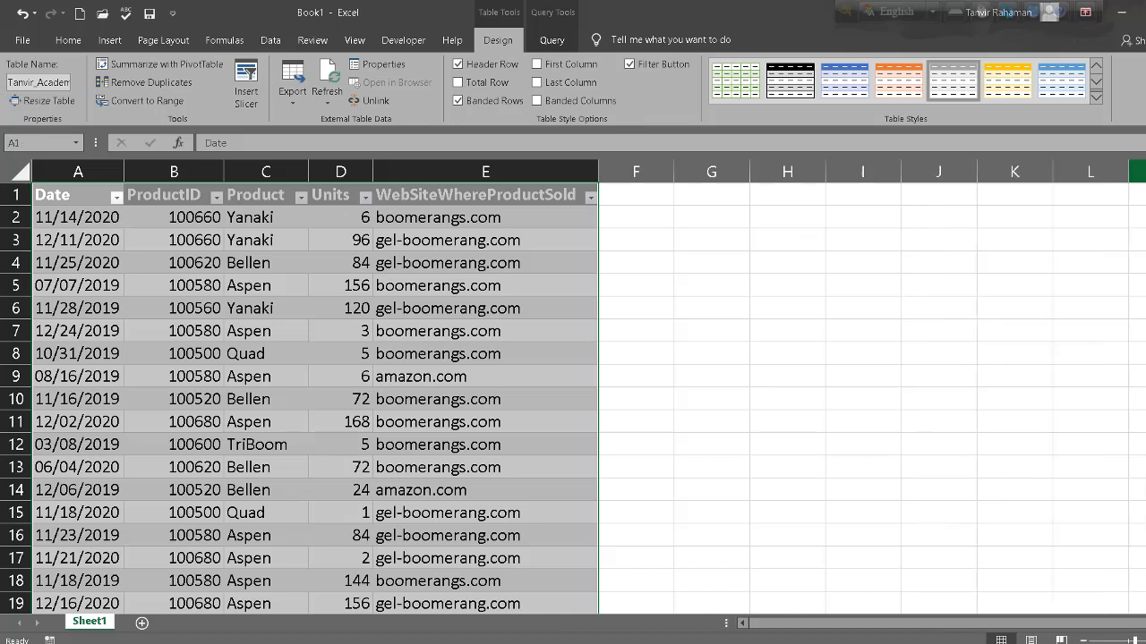
left_click(170, 238)
left_click(179, 216)
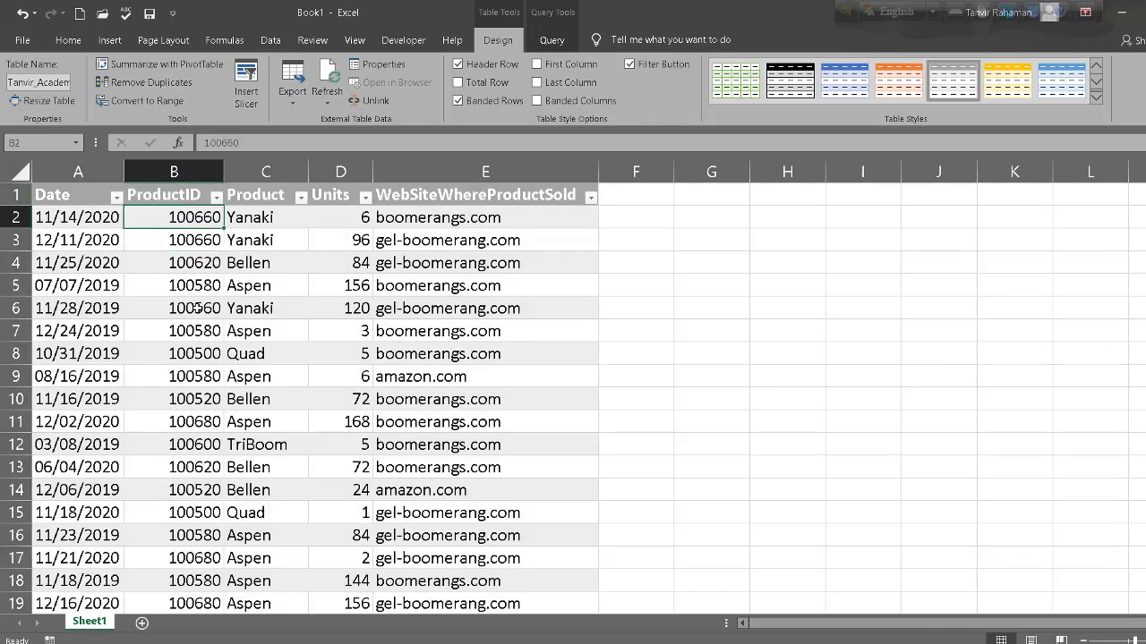
left_click(349, 223)
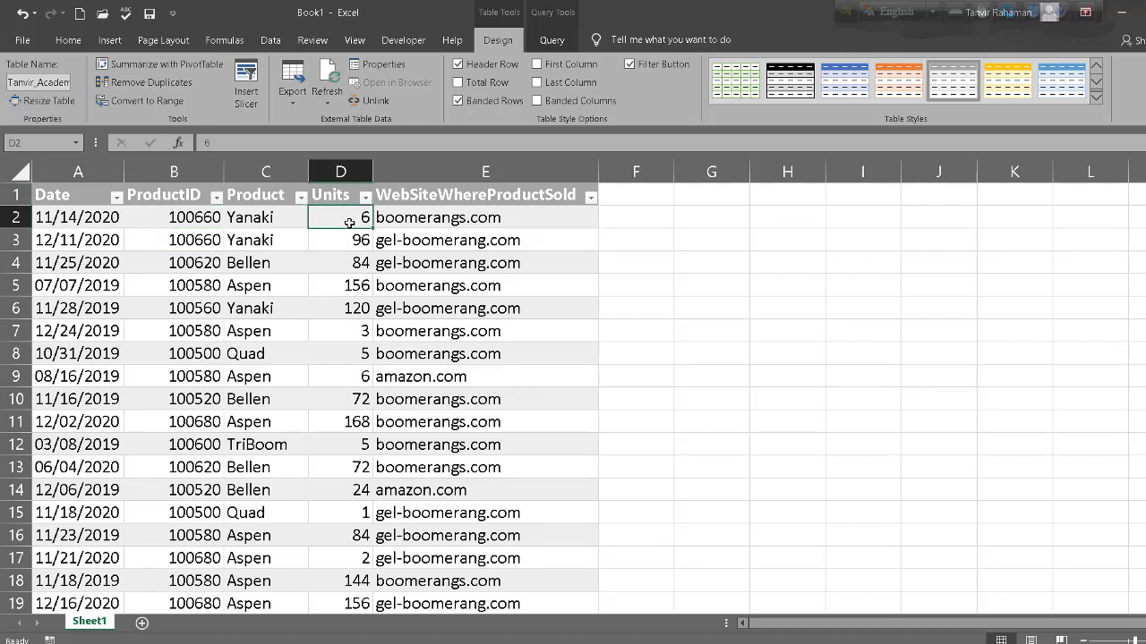
left_click(171, 238)
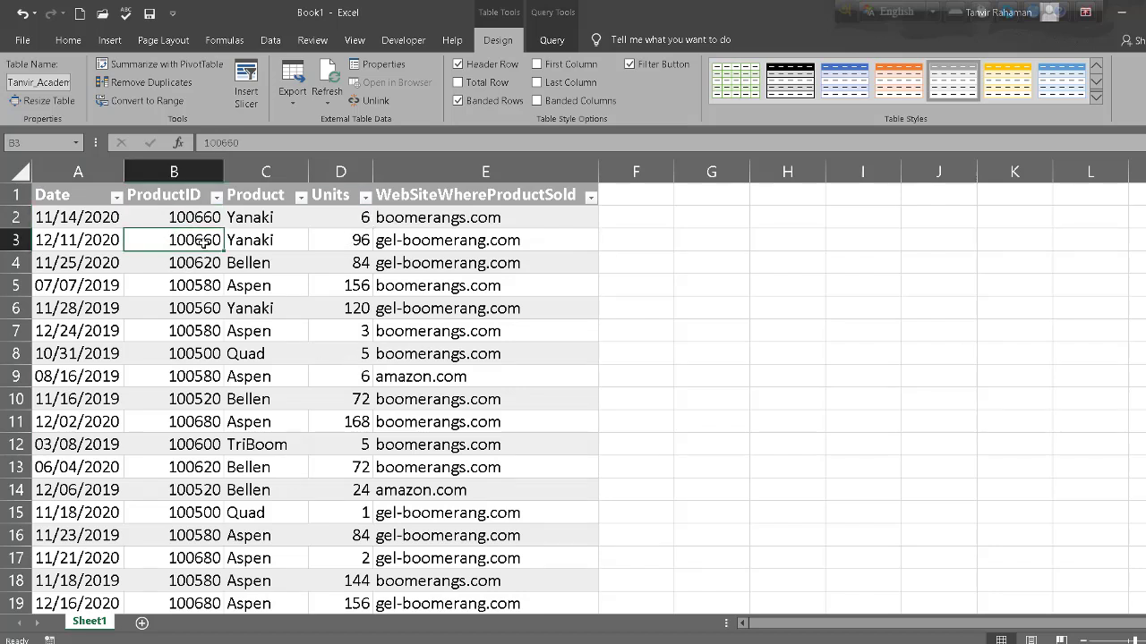
right_click(179, 240)
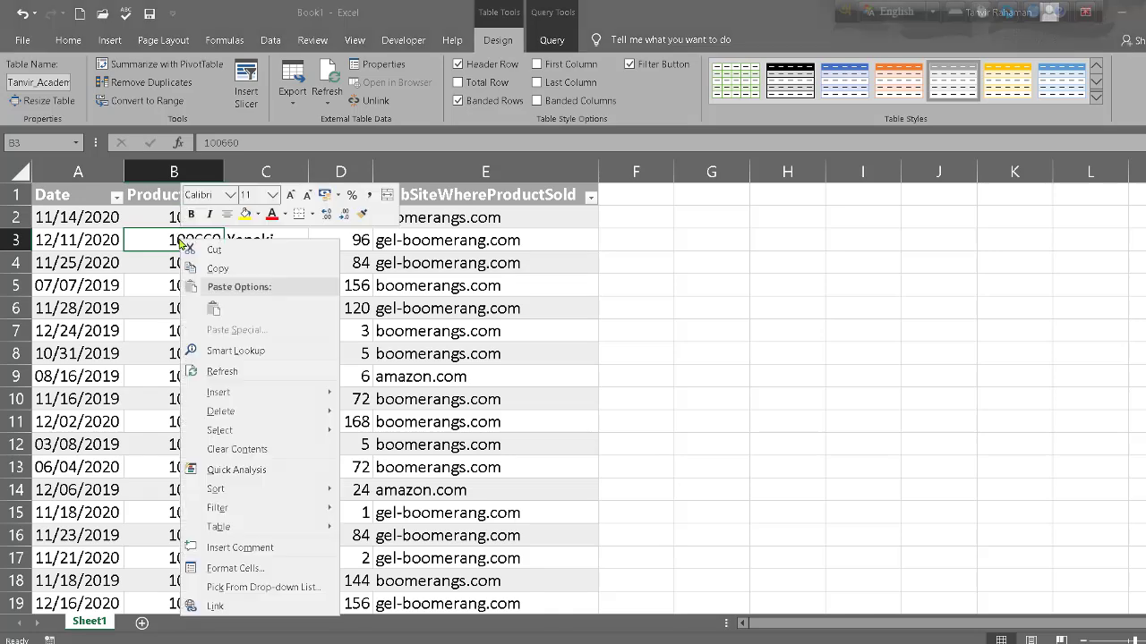
left_click(224, 372)
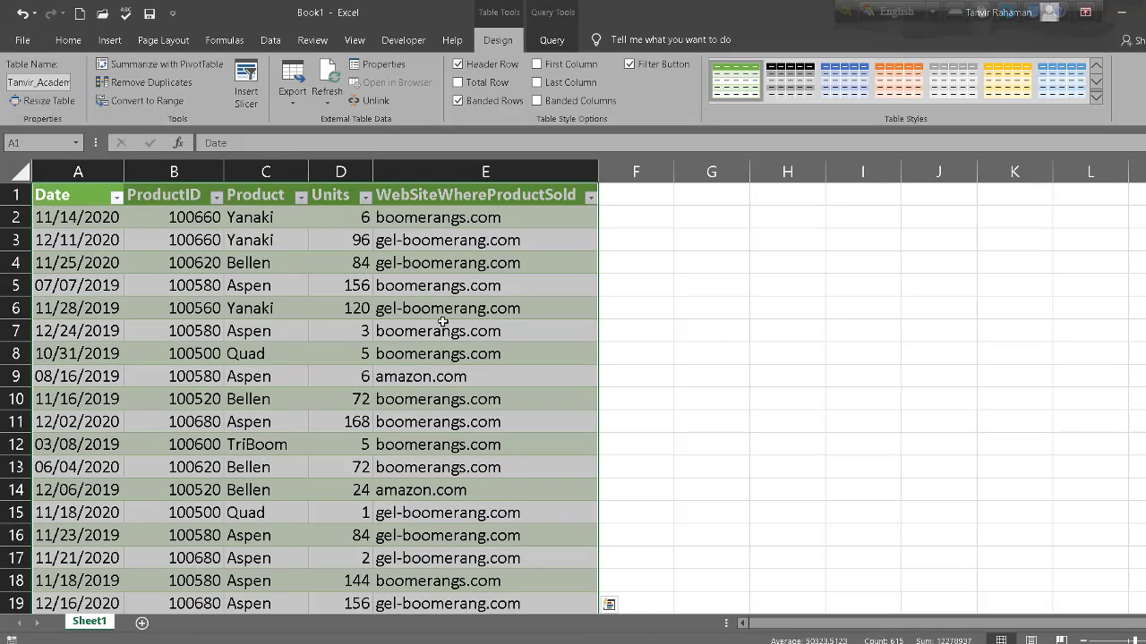
Apply All Borders to the whole sales table, then deselect it to cell G8.
left_click(68, 40)
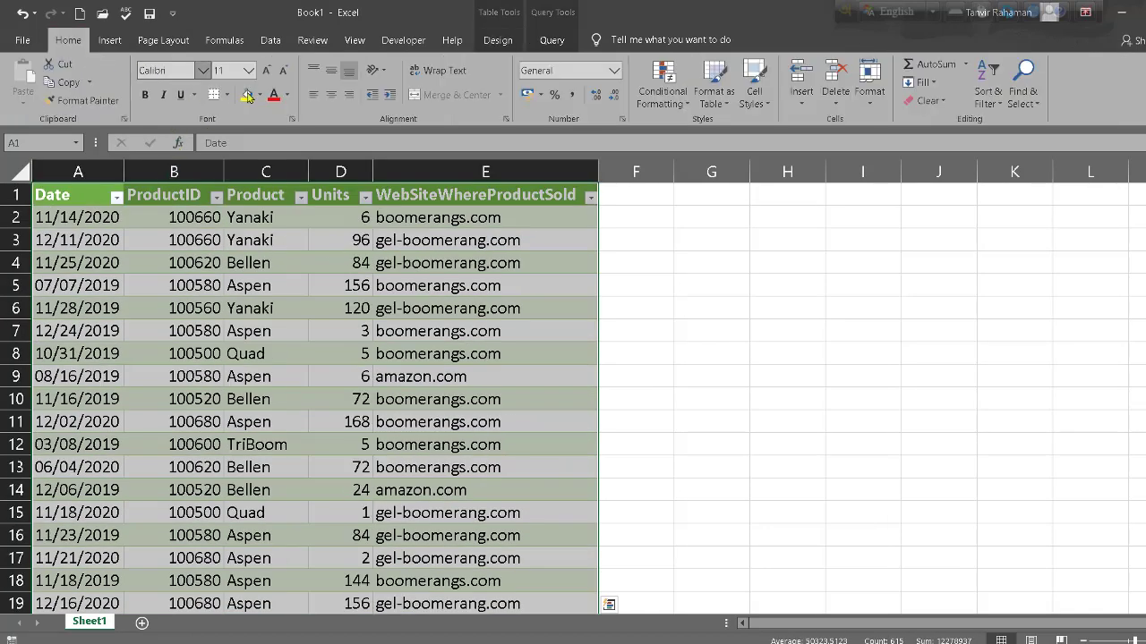
left_click(226, 95)
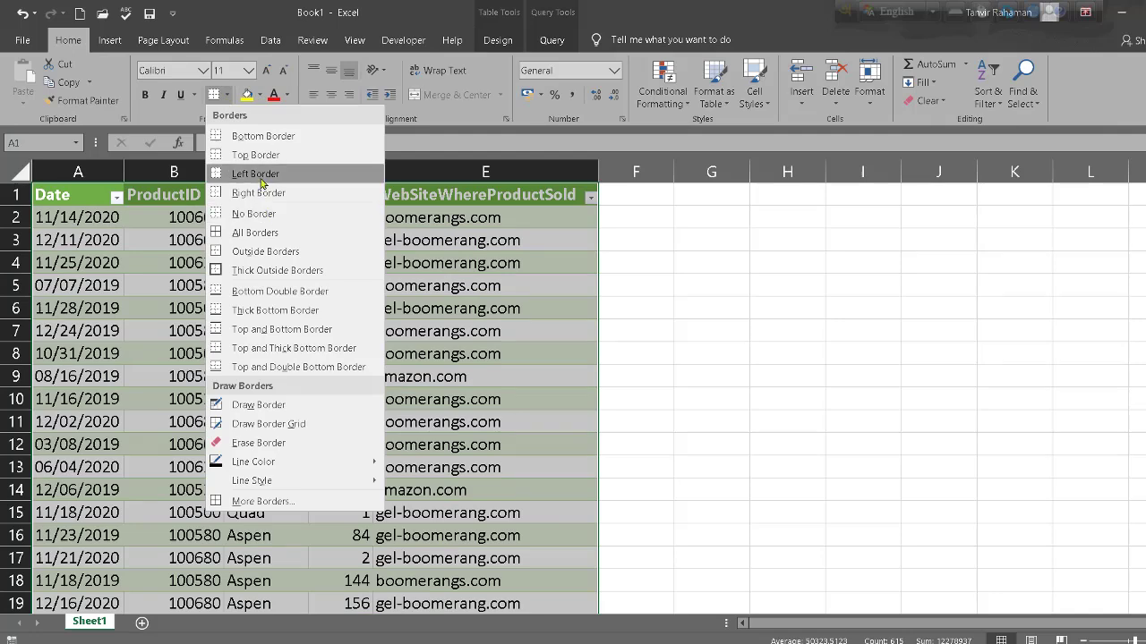
left_click(268, 235)
left_click(817, 363)
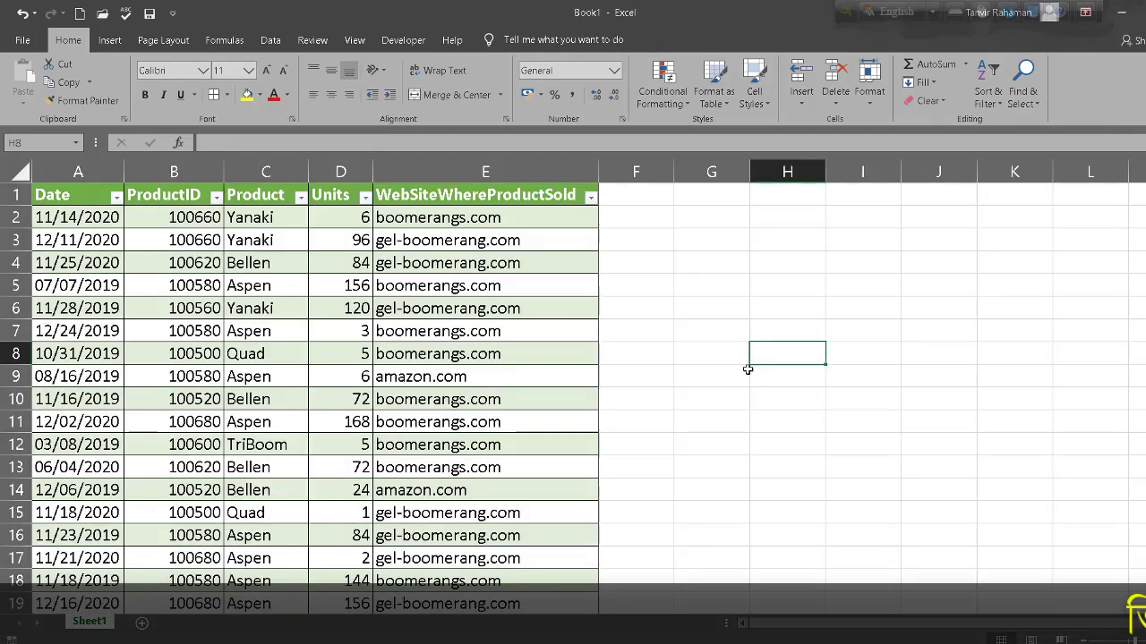
key("Left")
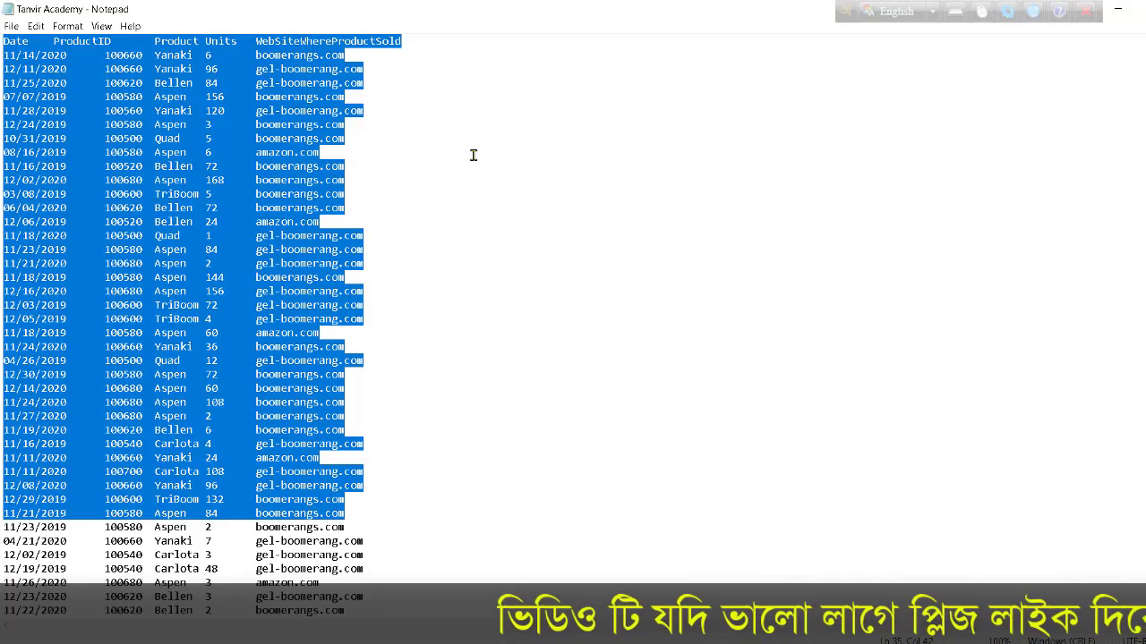
left_click(474, 155)
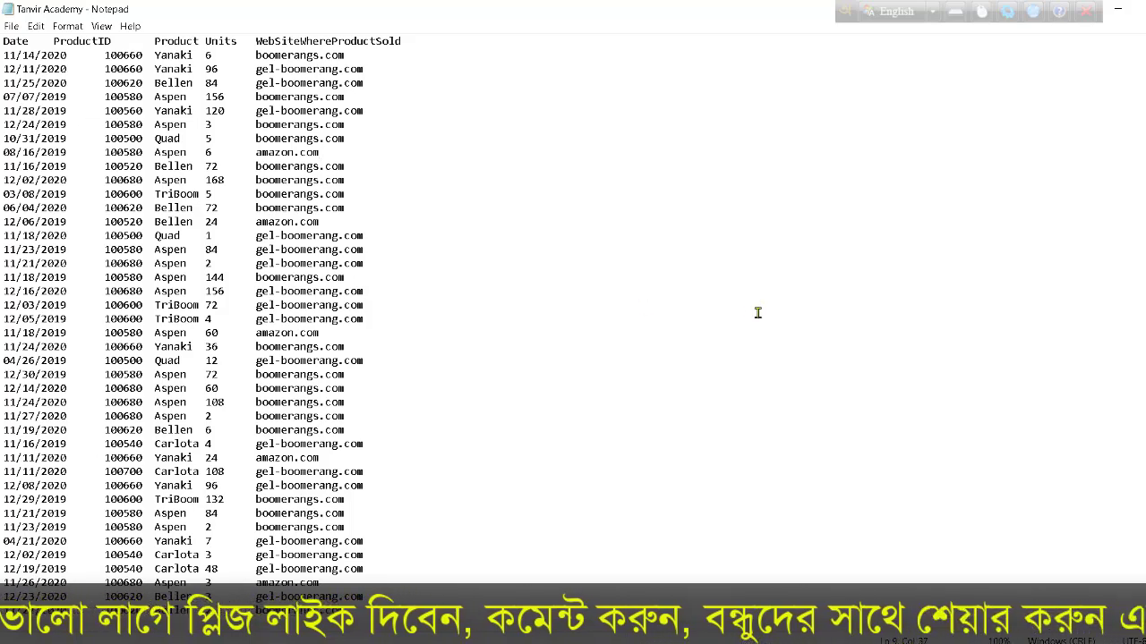
left_click(1118, 10)
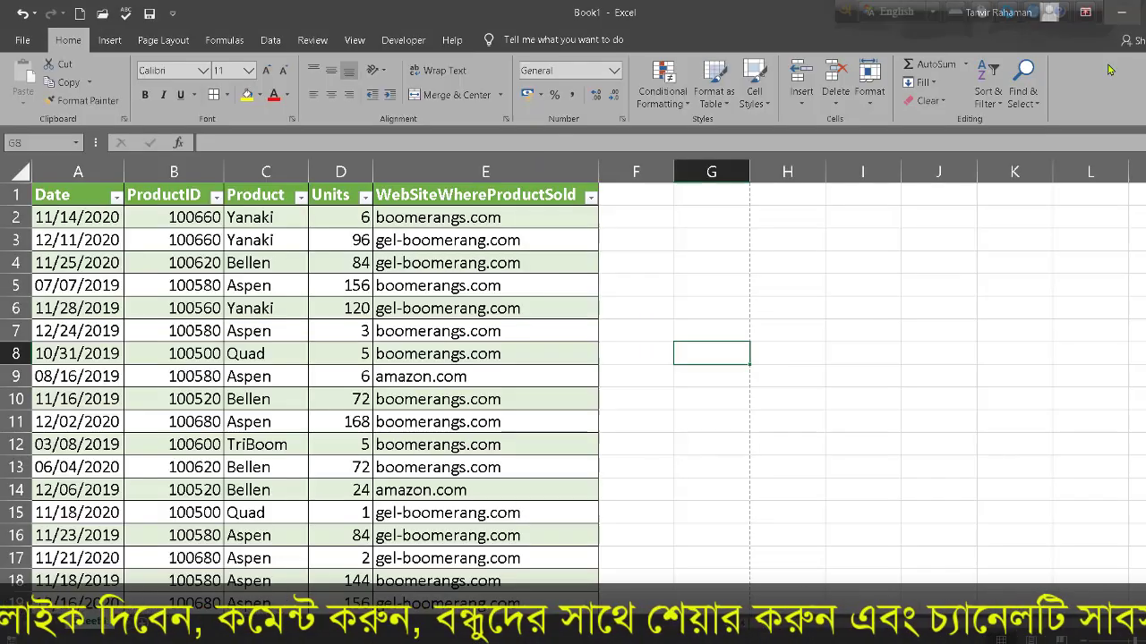
left_click(845, 314)
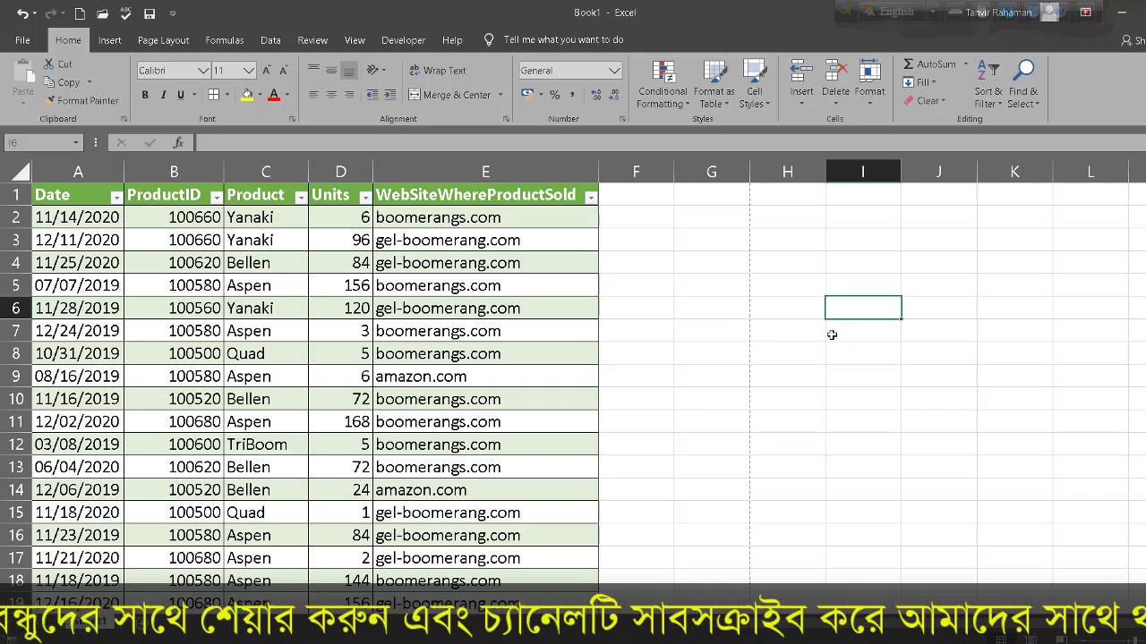